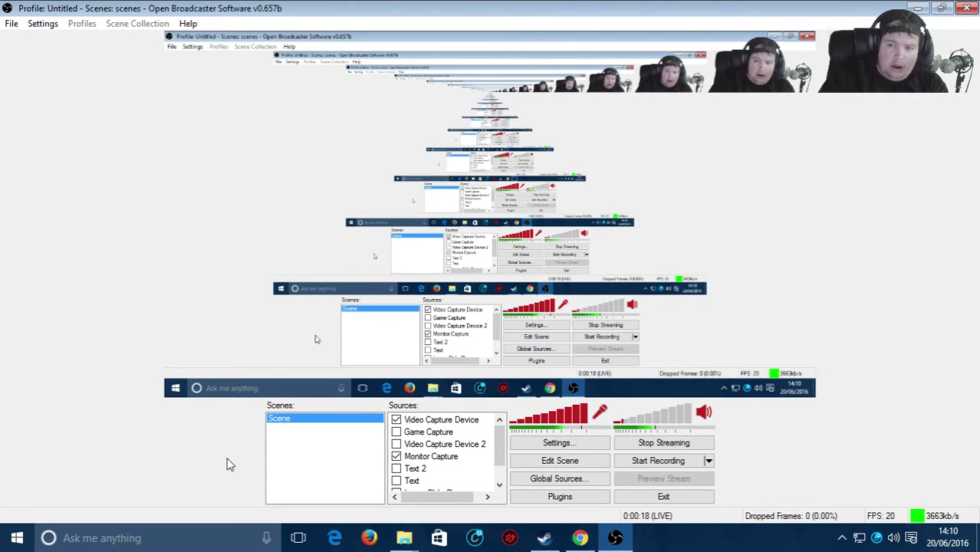
Step: Switch to Chrome, look over the Twitch channel page with the stream player, and return to Open Broadcaster Software
{"action": "left_click", "coordinate": [580, 538]}
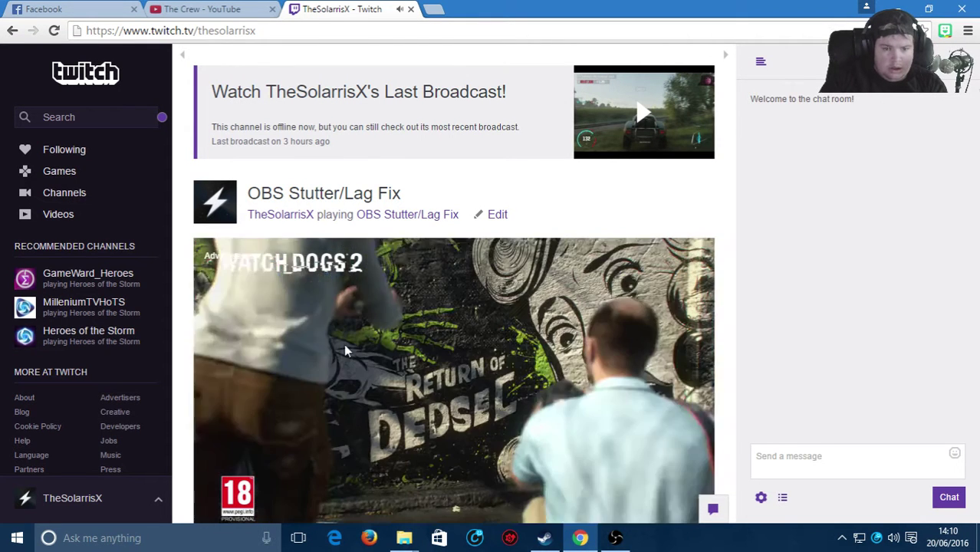
{"action": "scroll", "coordinate": [346, 353], "scroll_direction": "down", "scroll_amount": 5}
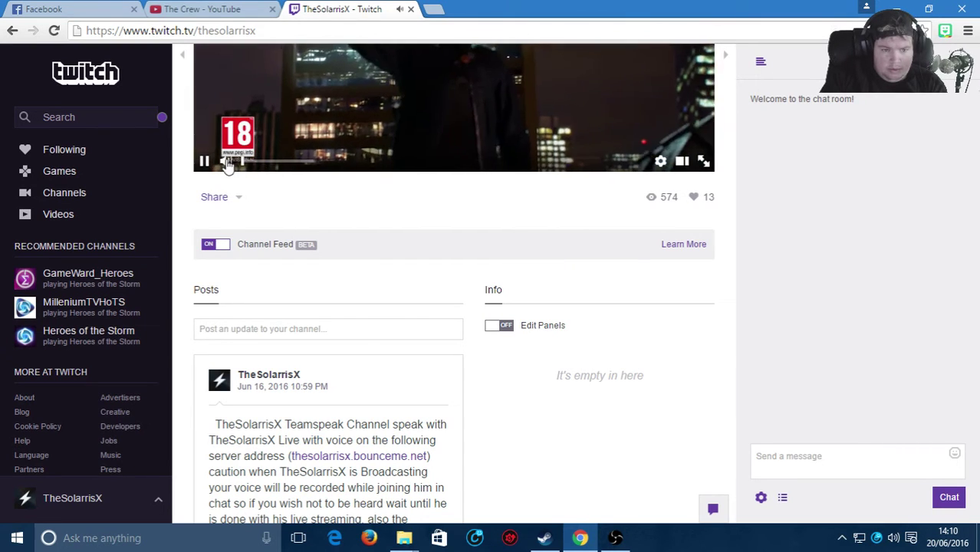
{"action": "scroll", "coordinate": [469, 297], "scroll_direction": "up", "scroll_amount": 4}
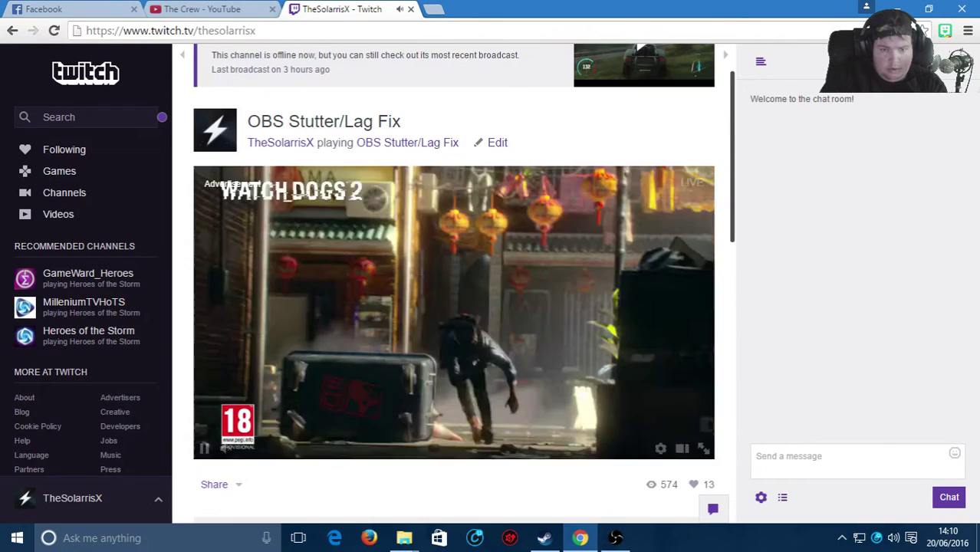
{"action": "key", "text": "alt+Tab"}
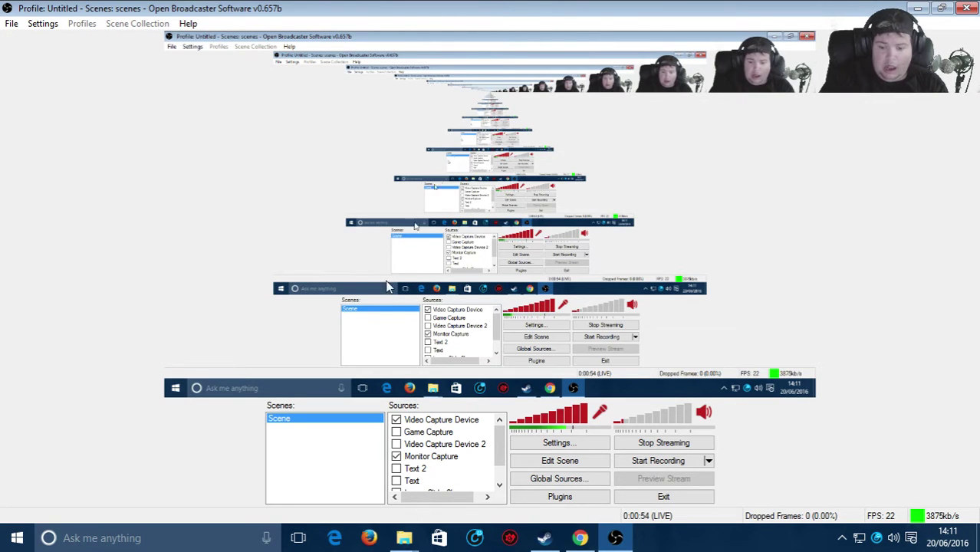
Step: Enlarge the webcam overlay in the scene preview by its lower inner corner and finish editing the scene
{"action": "left_click", "coordinate": [560, 461]}
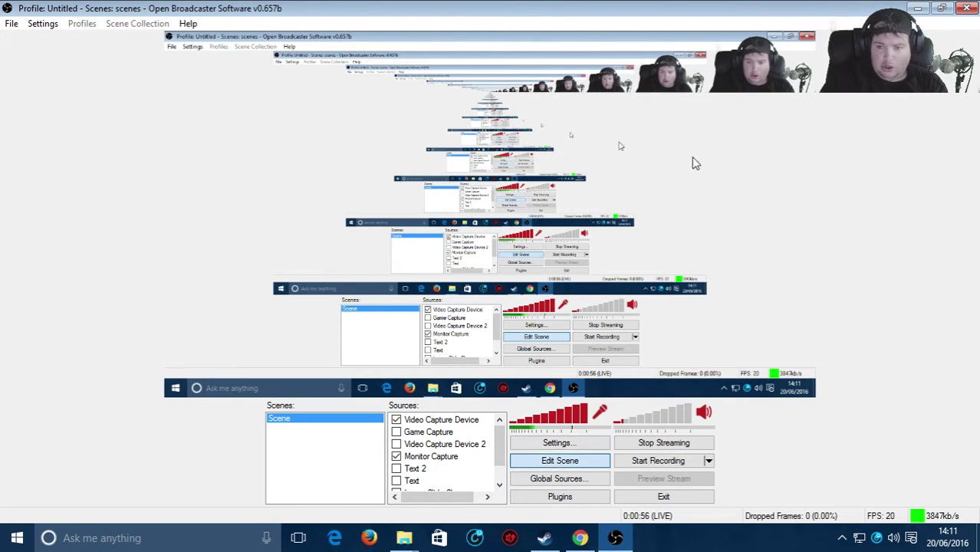
{"action": "left_click", "coordinate": [728, 76]}
{"action": "left_click_drag", "start_coordinate": [707, 93], "coordinate": [649, 125]}
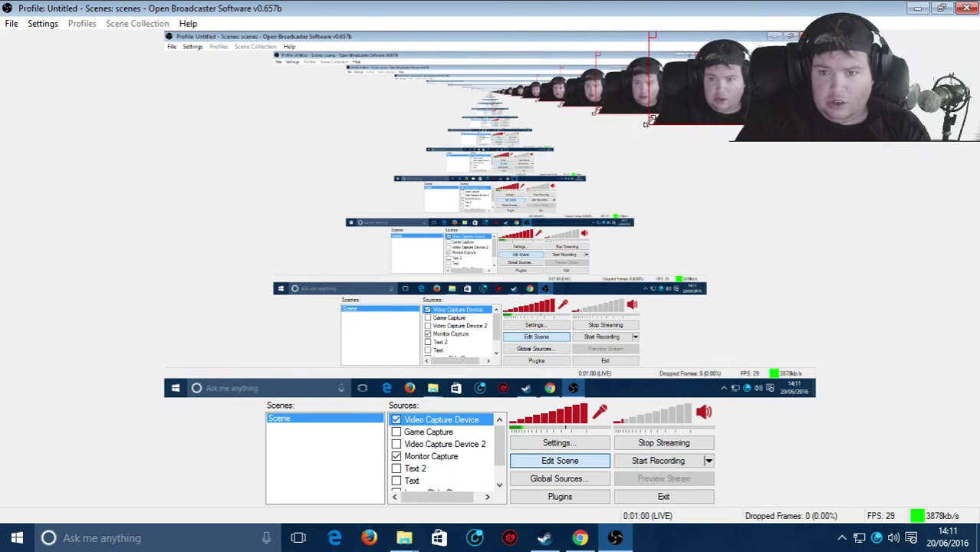
{"action": "left_click", "coordinate": [537, 462]}
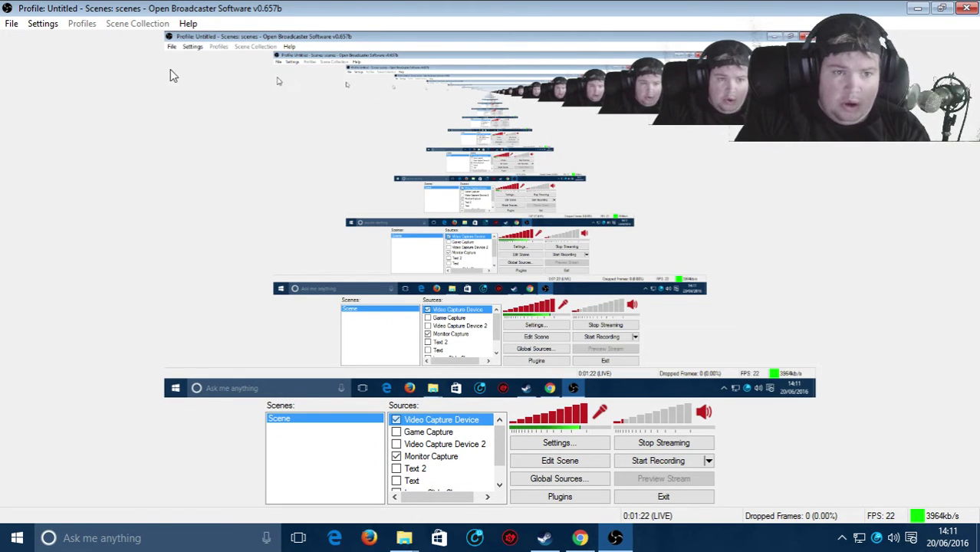
{"action": "left_click", "coordinate": [185, 25]}
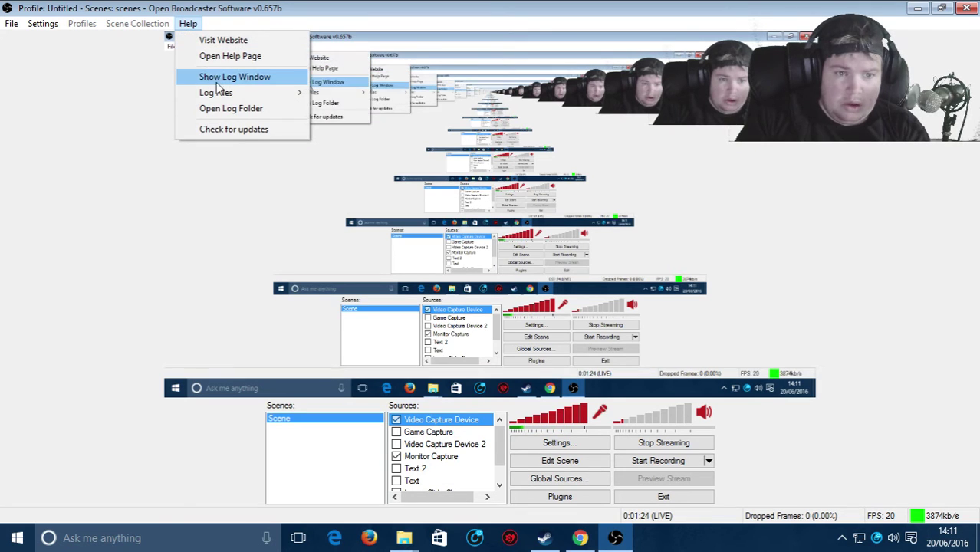
{"action": "mouse_move", "coordinate": [227, 93]}
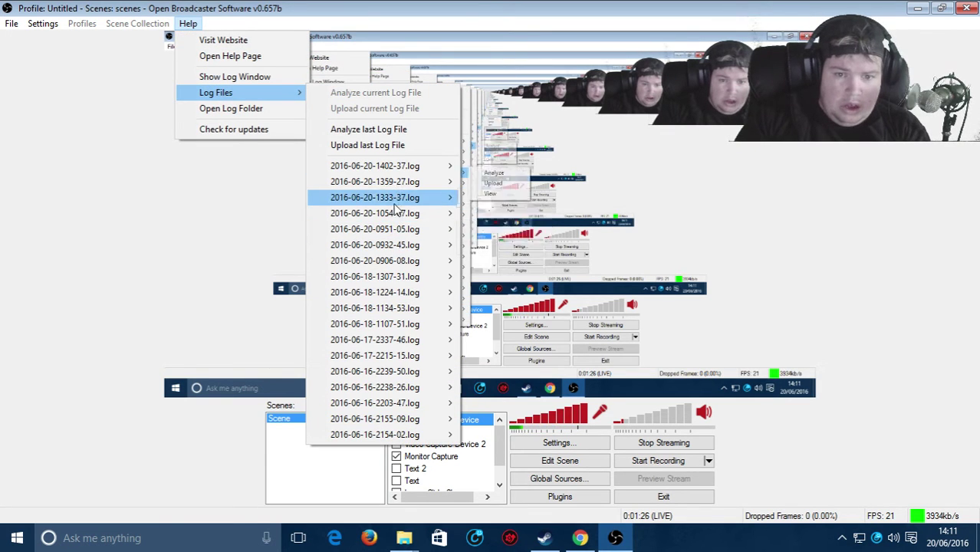
{"action": "mouse_move", "coordinate": [391, 213]}
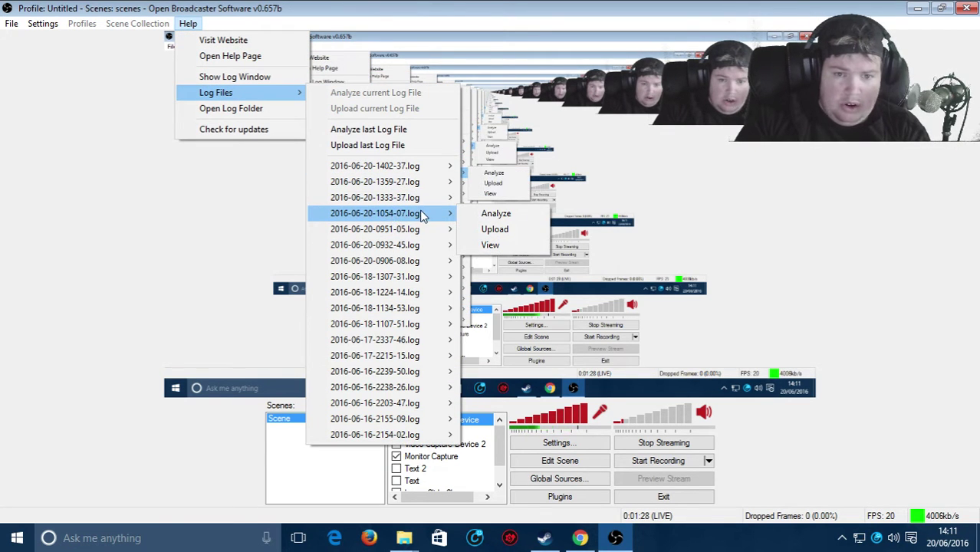
{"action": "mouse_move", "coordinate": [429, 198]}
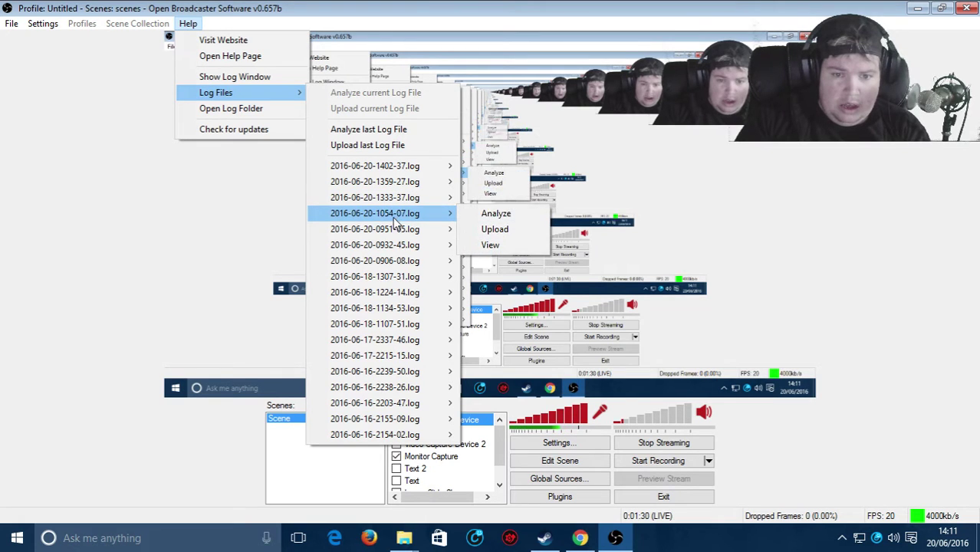
{"action": "mouse_move", "coordinate": [454, 229]}
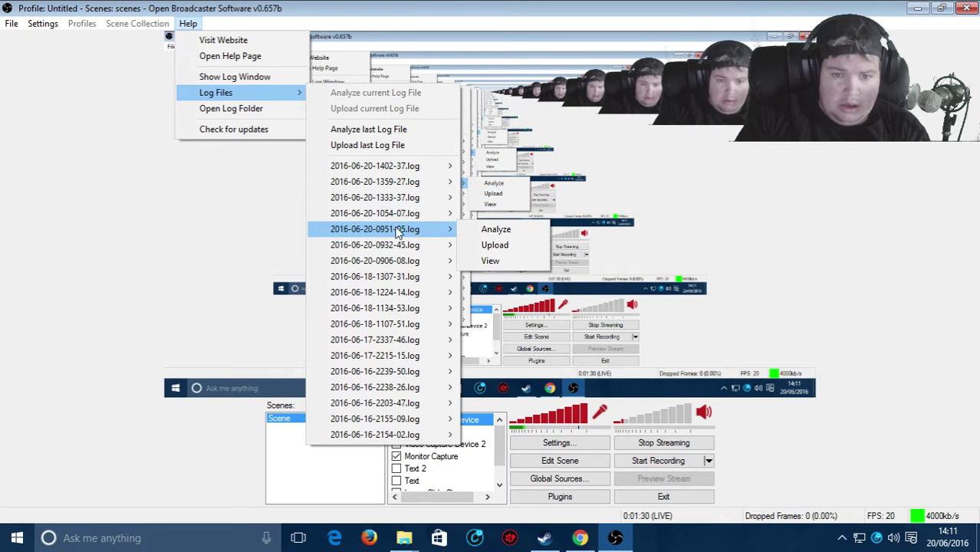
{"action": "left_click", "coordinate": [488, 232]}
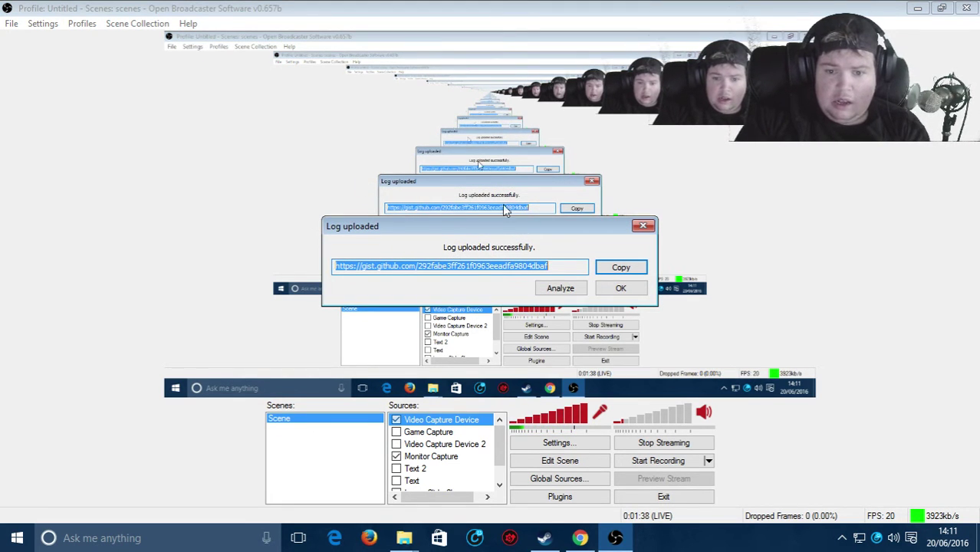
{"action": "left_click", "coordinate": [560, 290]}
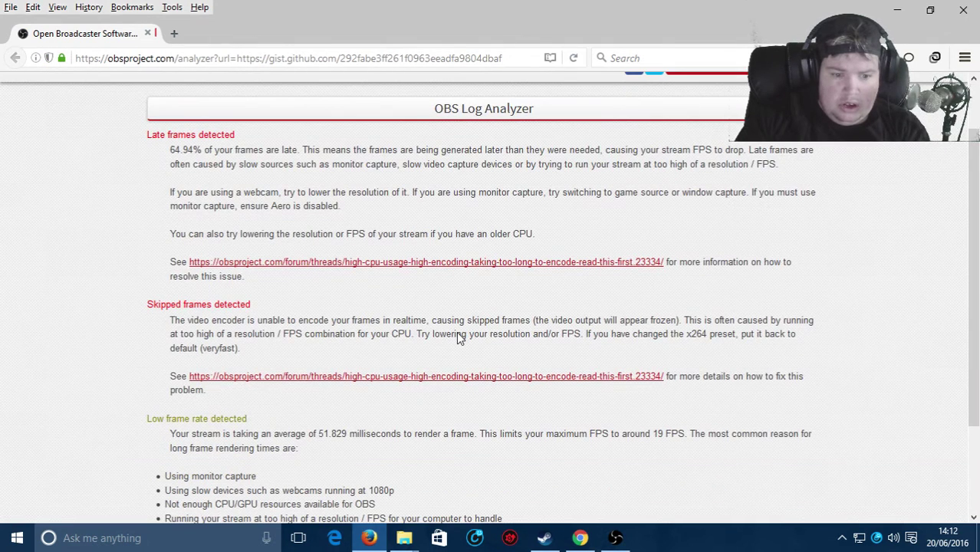
Step: Review the low frame rate causes, highlighting the slow 1080p webcam line, and dismiss the log upload message in Open Broadcaster Software
{"action": "scroll", "coordinate": [348, 383], "scroll_direction": "down", "scroll_amount": 3}
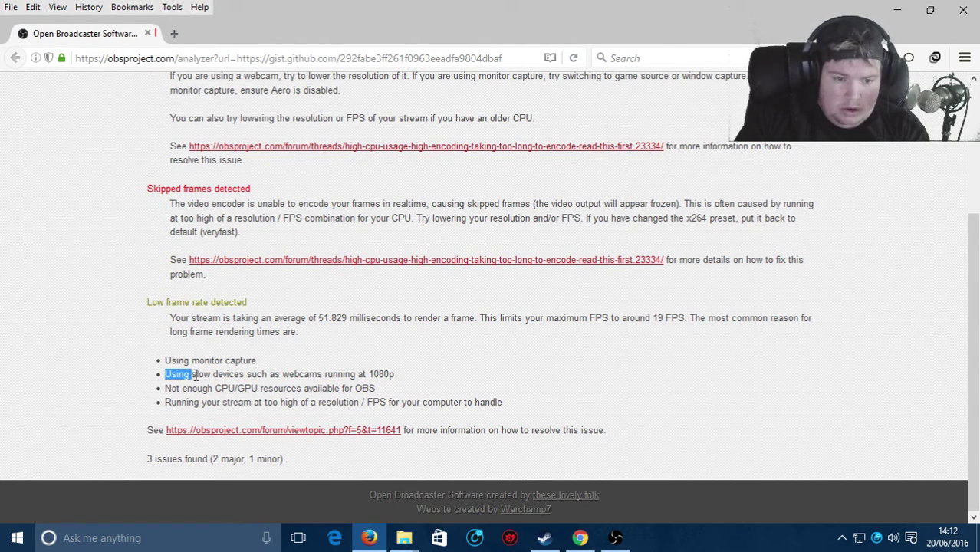
{"action": "left_click_drag", "start_coordinate": [195, 375], "coordinate": [408, 381]}
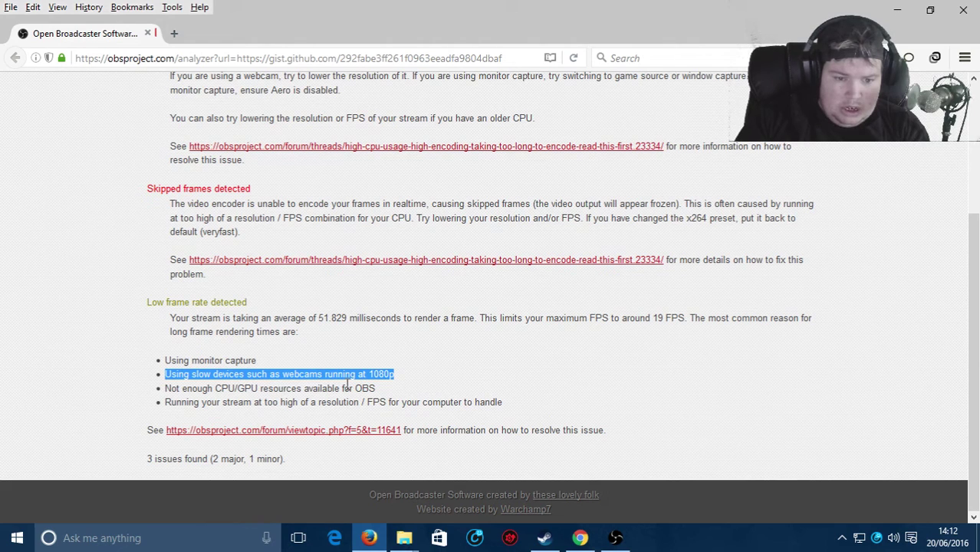
{"action": "mouse_move", "coordinate": [616, 538]}
{"action": "left_click", "coordinate": [614, 435]}
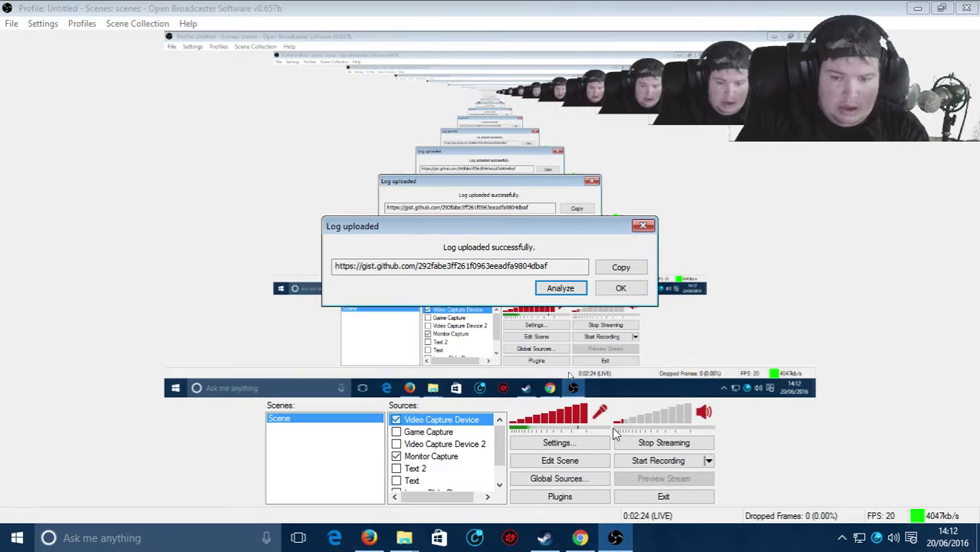
{"action": "left_click", "coordinate": [620, 288]}
Step: Open the webcam source's properties, enable its custom resolution and choose 30 FPS
{"action": "right_click", "coordinate": [736, 98]}
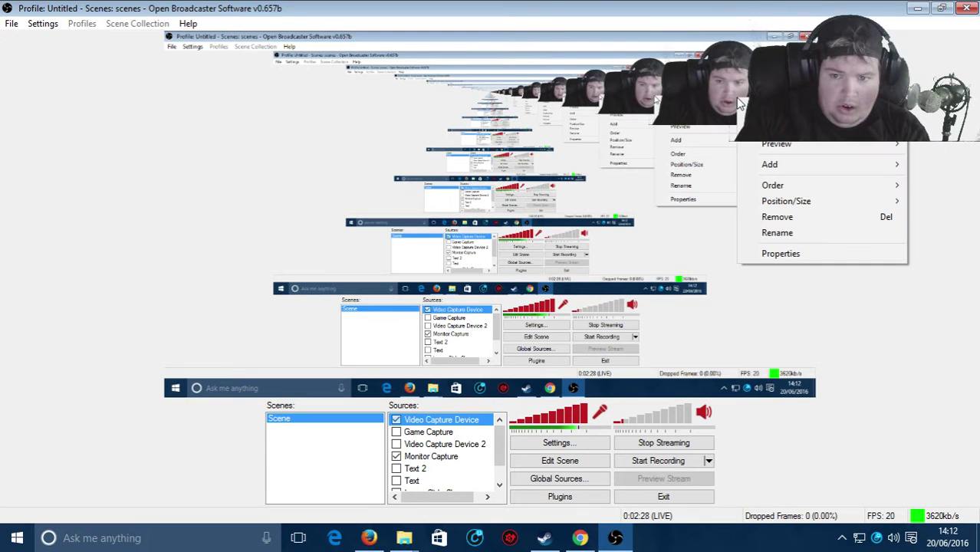
{"action": "left_click", "coordinate": [764, 254]}
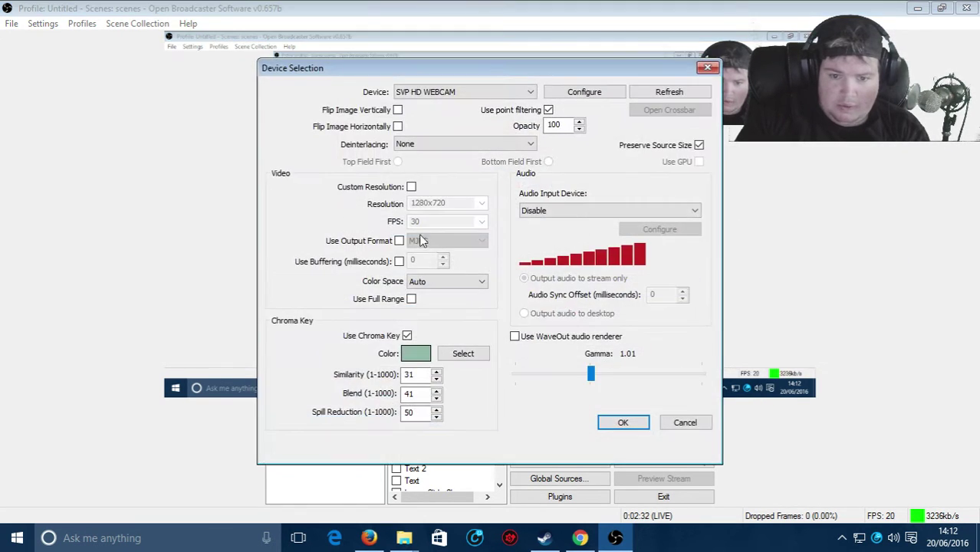
{"action": "left_click_drag", "start_coordinate": [537, 65], "coordinate": [277, 69]}
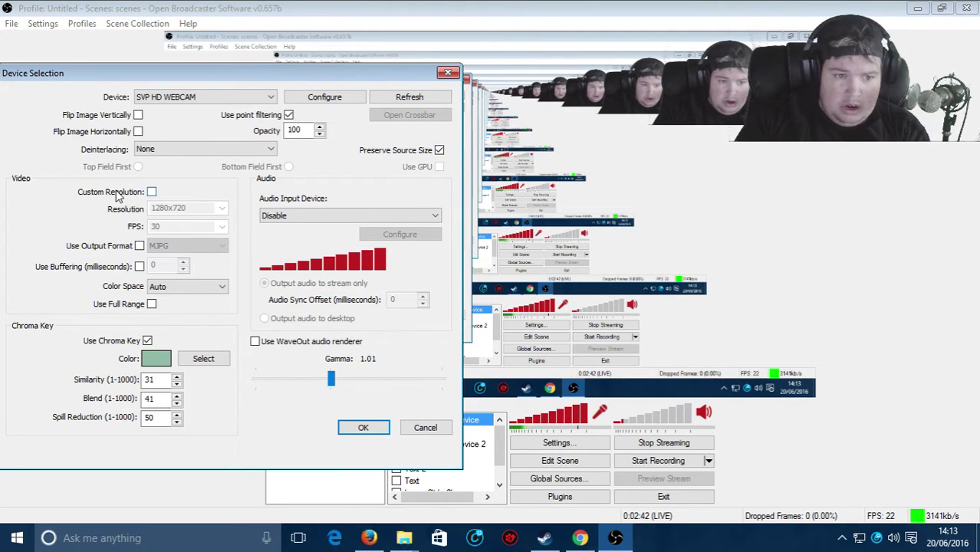
{"action": "left_click", "coordinate": [151, 192]}
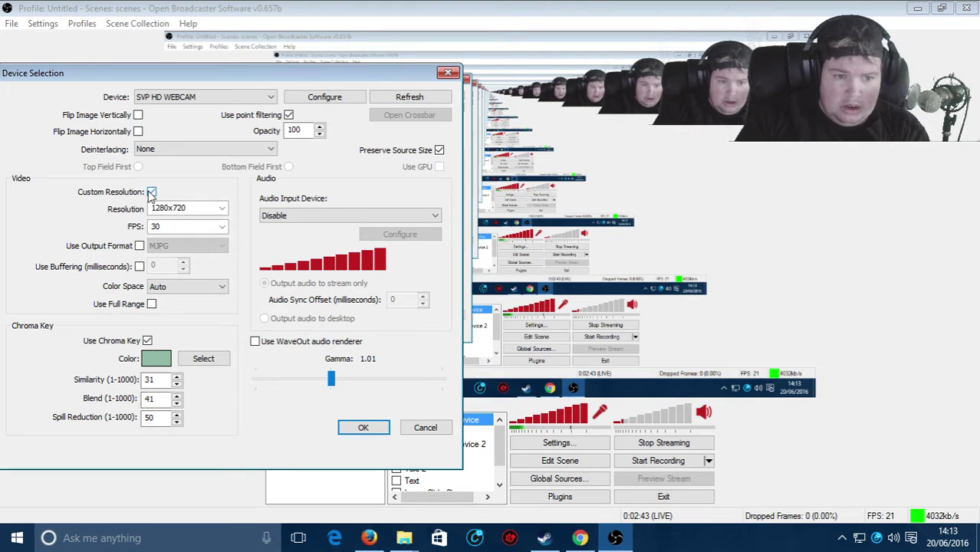
{"action": "left_click", "coordinate": [222, 227]}
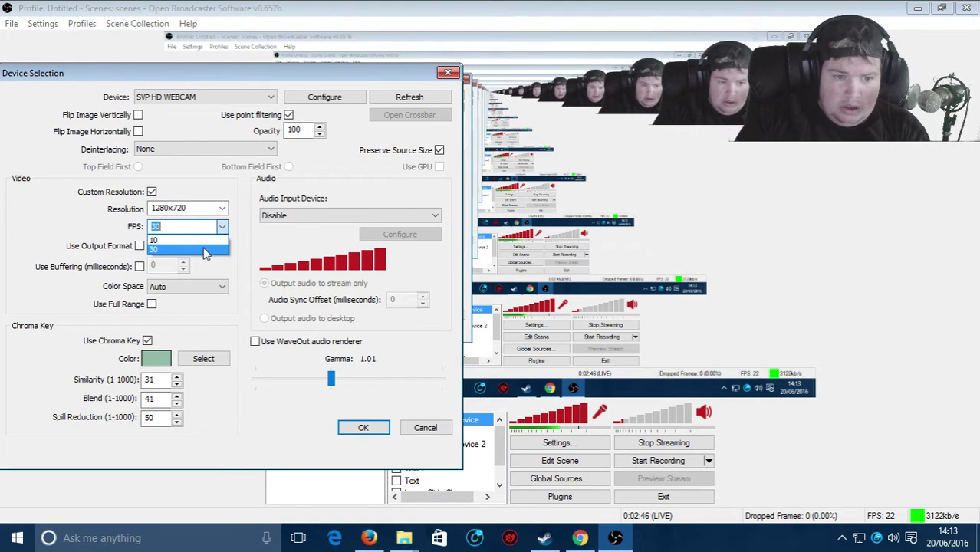
{"action": "left_click", "coordinate": [204, 250]}
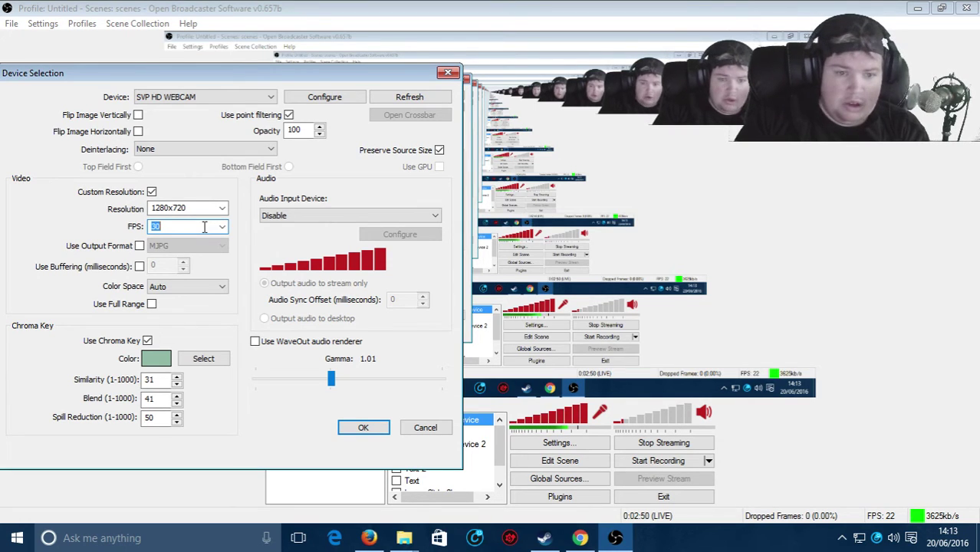
{"action": "left_click", "coordinate": [222, 208]}
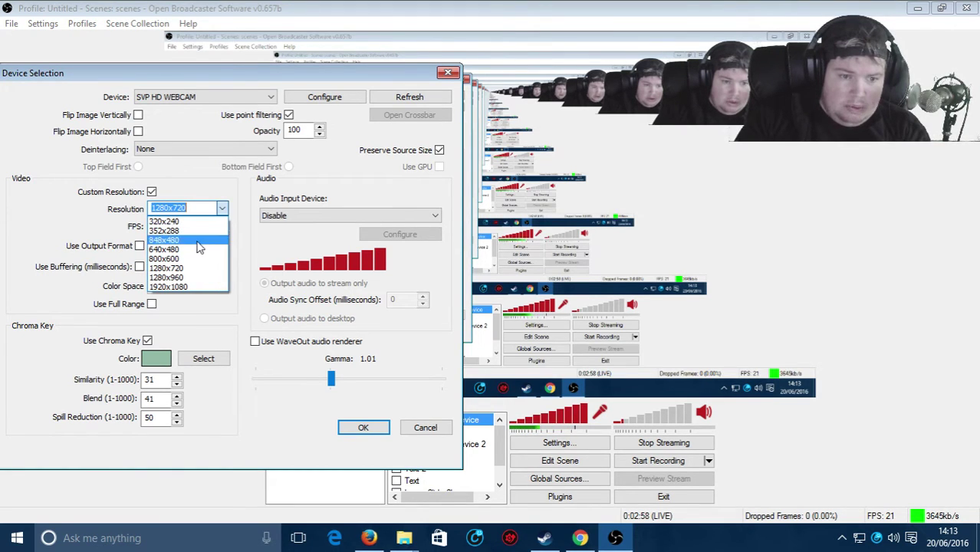
{"action": "left_click", "coordinate": [156, 197]}
{"action": "left_click", "coordinate": [152, 193]}
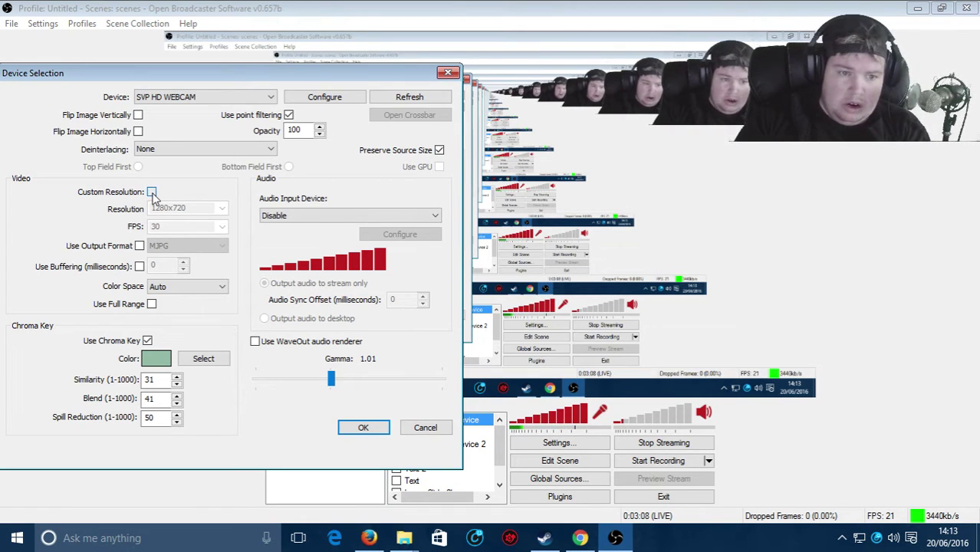
{"action": "left_click", "coordinate": [152, 193]}
Step: Set the webcam's custom resolution to 1280x720 and apply the device settings
{"action": "left_click", "coordinate": [222, 210]}
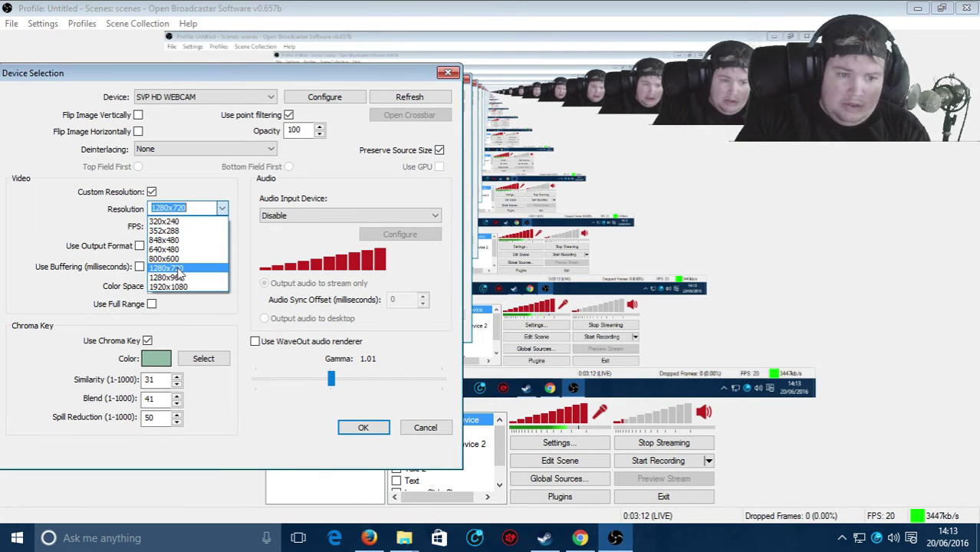
{"action": "left_click", "coordinate": [179, 268]}
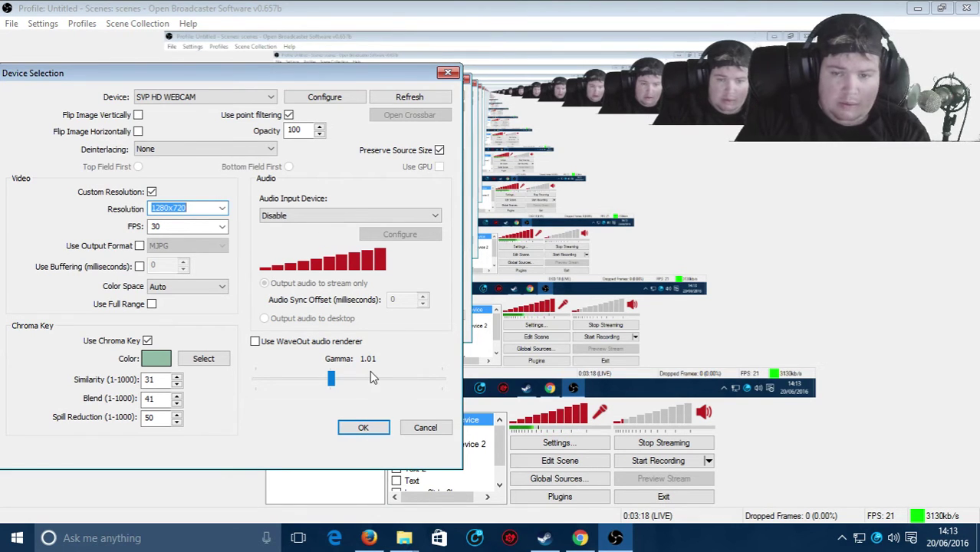
{"action": "left_click", "coordinate": [366, 427]}
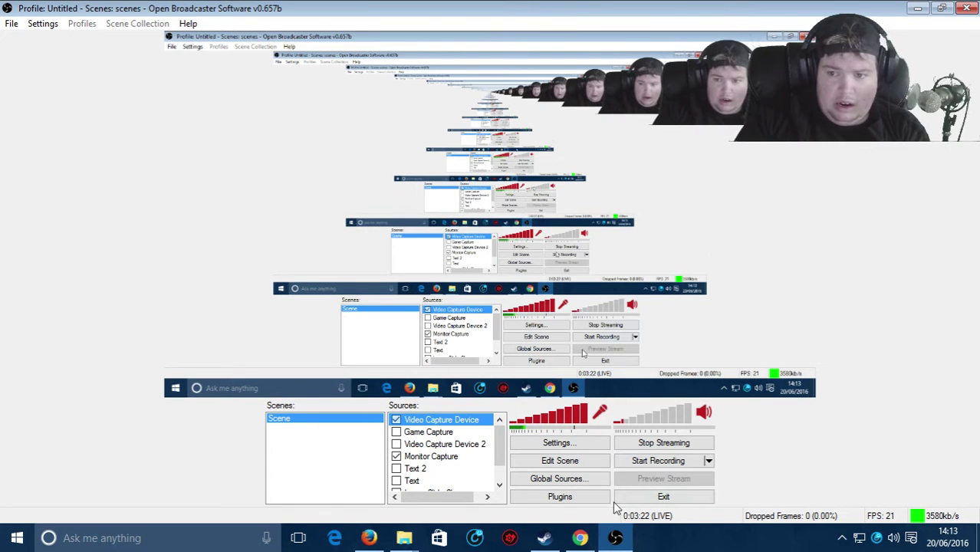
Step: Switch to Chrome and check the live stream playback on the Twitch channel page
{"action": "left_click", "coordinate": [589, 540]}
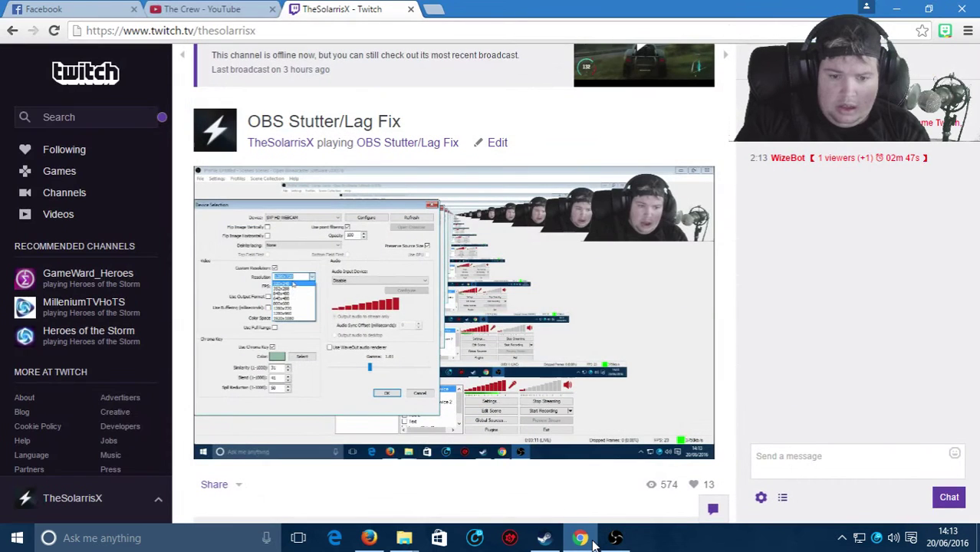
{"action": "mouse_move", "coordinate": [583, 451]}
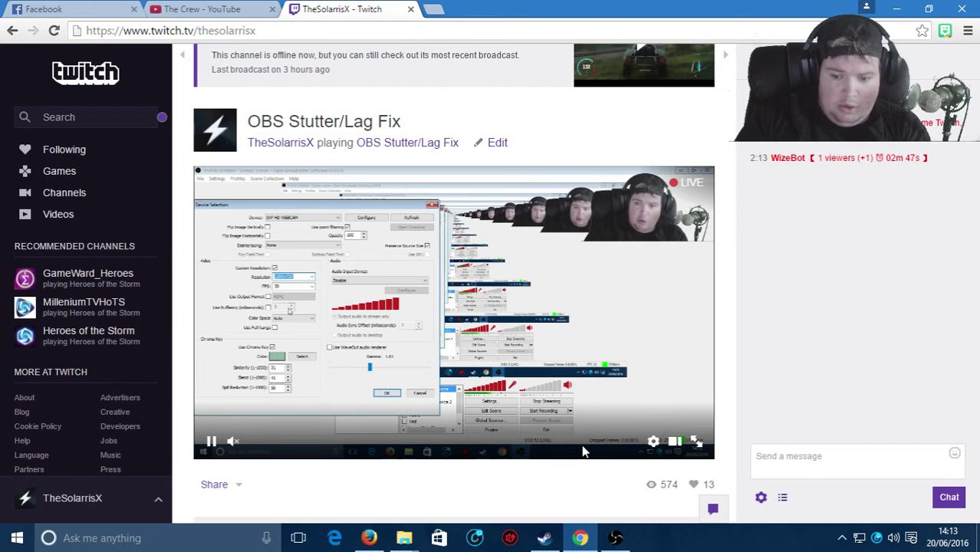
{"action": "scroll", "coordinate": [534, 434], "scroll_direction": "down", "scroll_amount": 5}
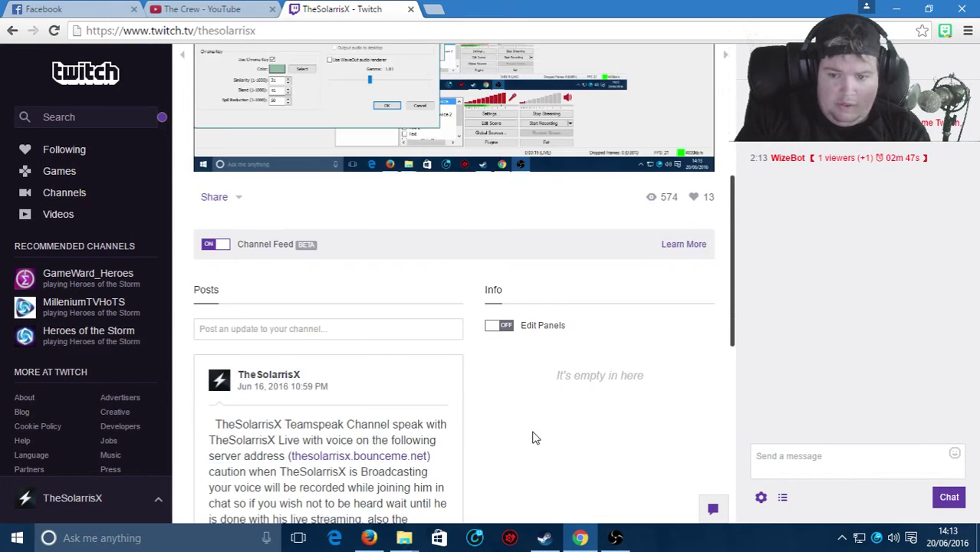
{"action": "scroll", "coordinate": [534, 436], "scroll_direction": "up", "scroll_amount": 4}
{"action": "scroll", "coordinate": [535, 437], "scroll_direction": "up", "scroll_amount": 2}
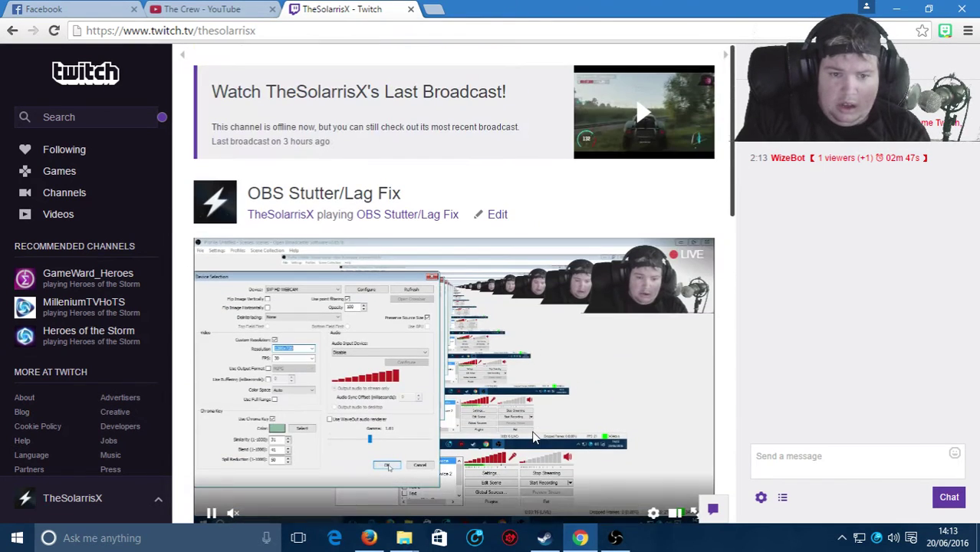
Step: Highlight the report's line about insufficient CPU/GPU resources in Firefox, and return to Open Broadcaster Software
{"action": "left_click", "coordinate": [373, 536]}
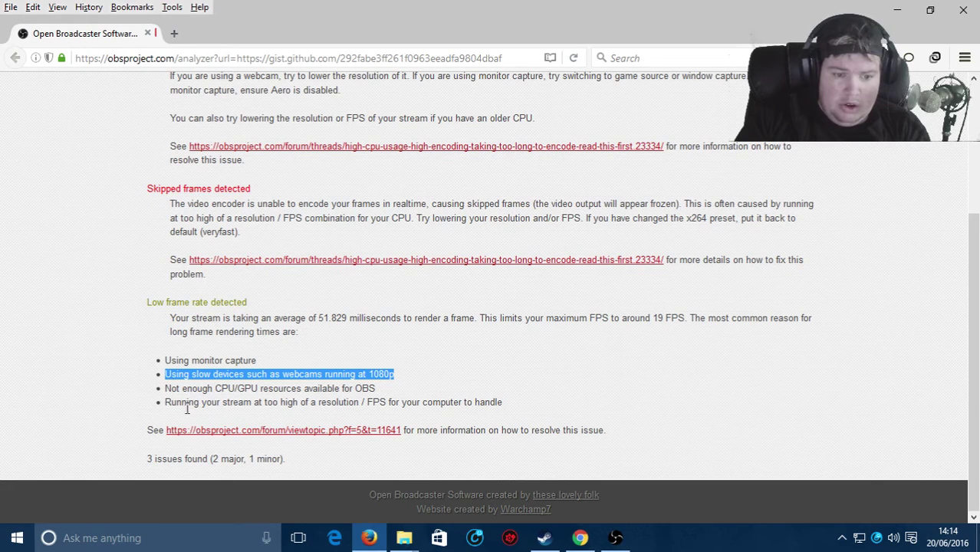
{"action": "left_click_drag", "start_coordinate": [167, 392], "coordinate": [428, 393]}
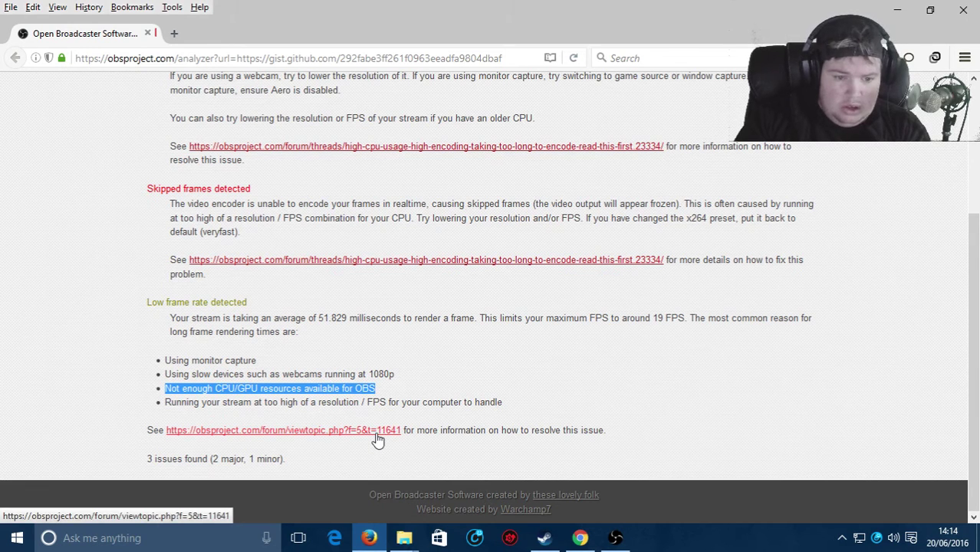
{"action": "left_click", "coordinate": [616, 538]}
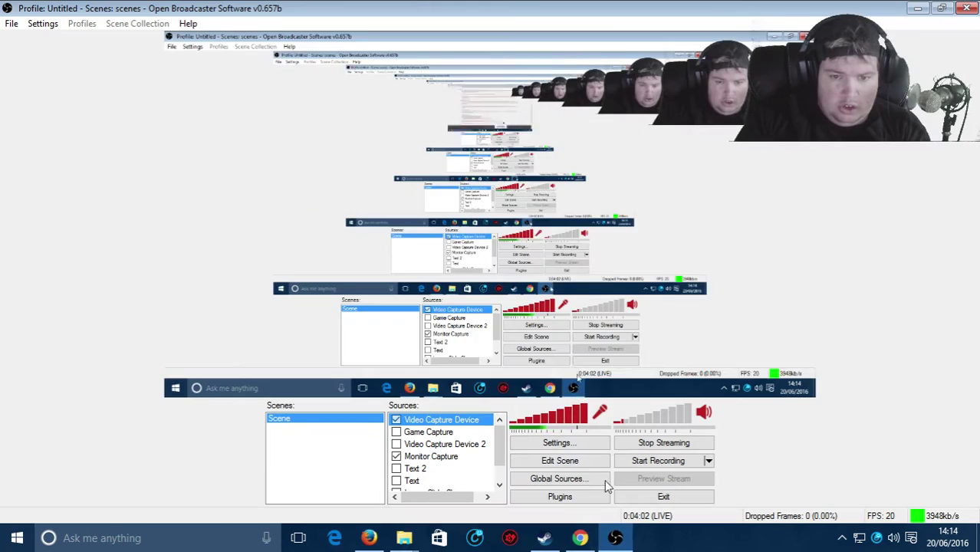
Step: Set the maximum video bitrate in the encoding settings to 3650 kb/s and apply it
{"action": "left_click", "coordinate": [43, 23]}
{"action": "left_click", "coordinate": [54, 38]}
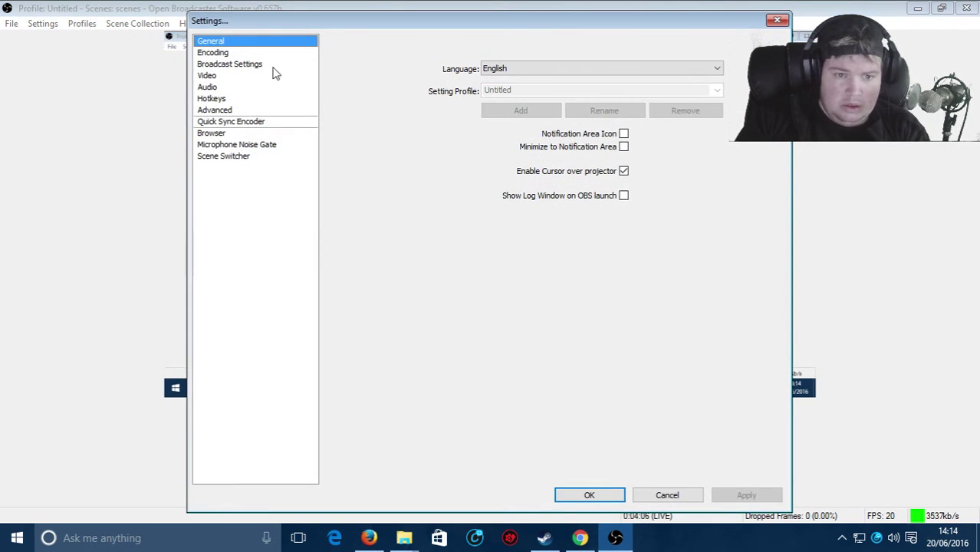
{"action": "left_click", "coordinate": [212, 54]}
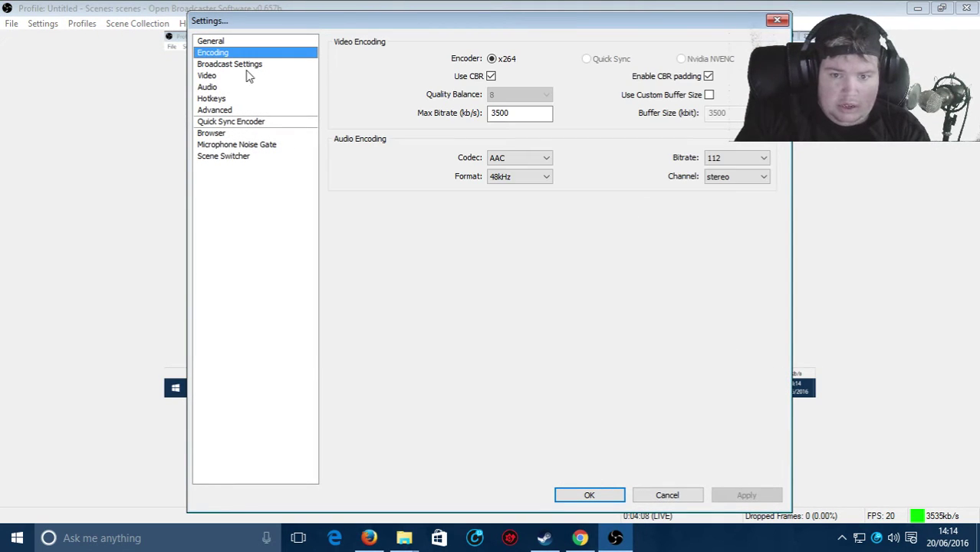
{"action": "left_click_drag", "start_coordinate": [518, 120], "coordinate": [454, 119]}
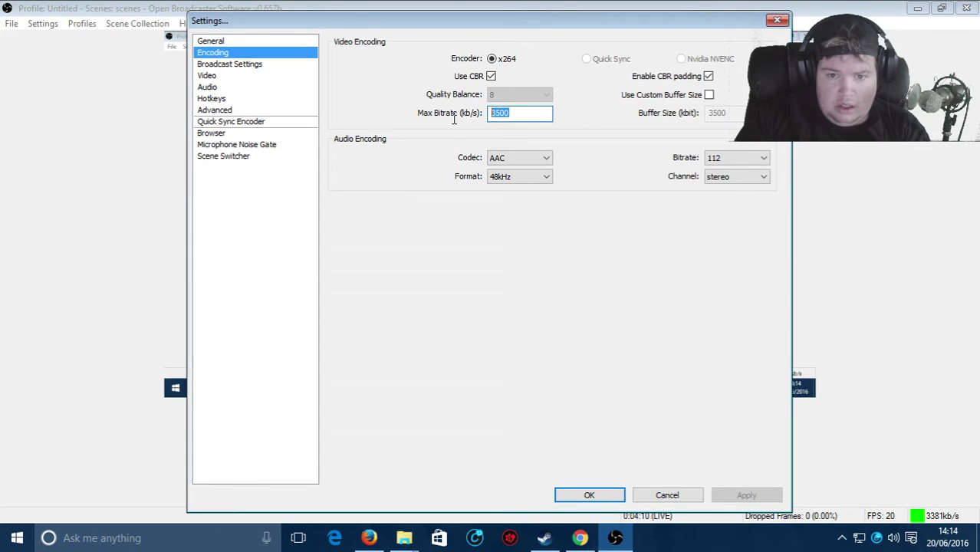
{"action": "type", "text": "3"}
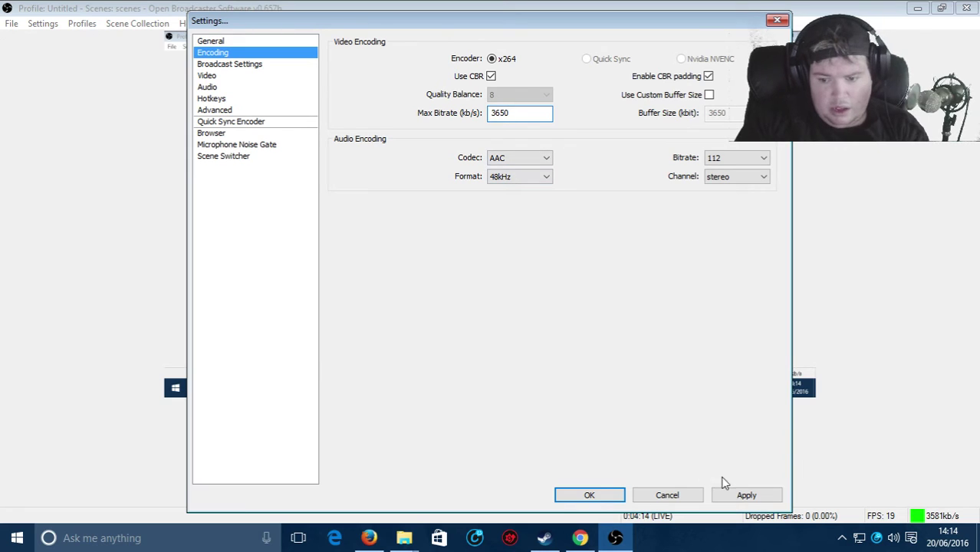
{"action": "left_click", "coordinate": [745, 495]}
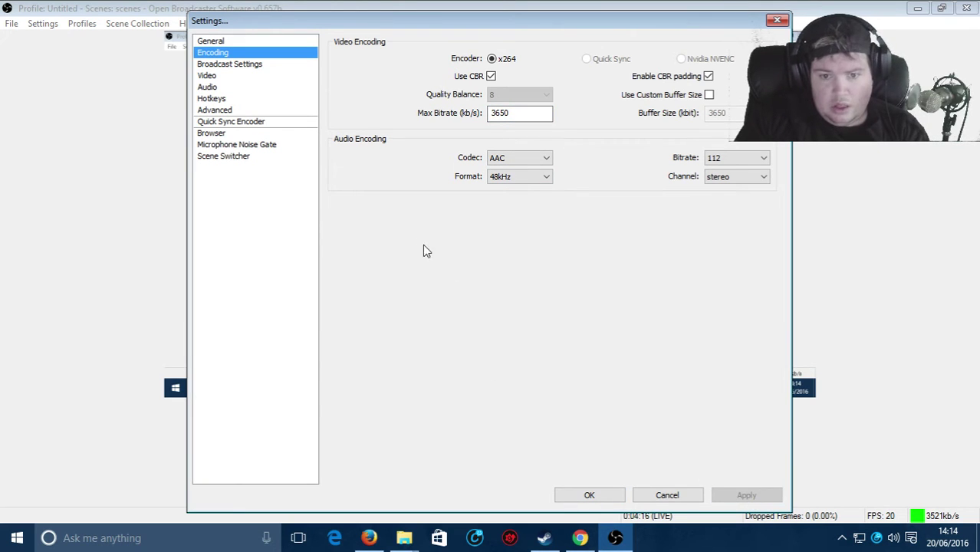
Step: Optimize the broadcast settings for Twitch, accepting the video bitrate of 3500
{"action": "left_click", "coordinate": [217, 65]}
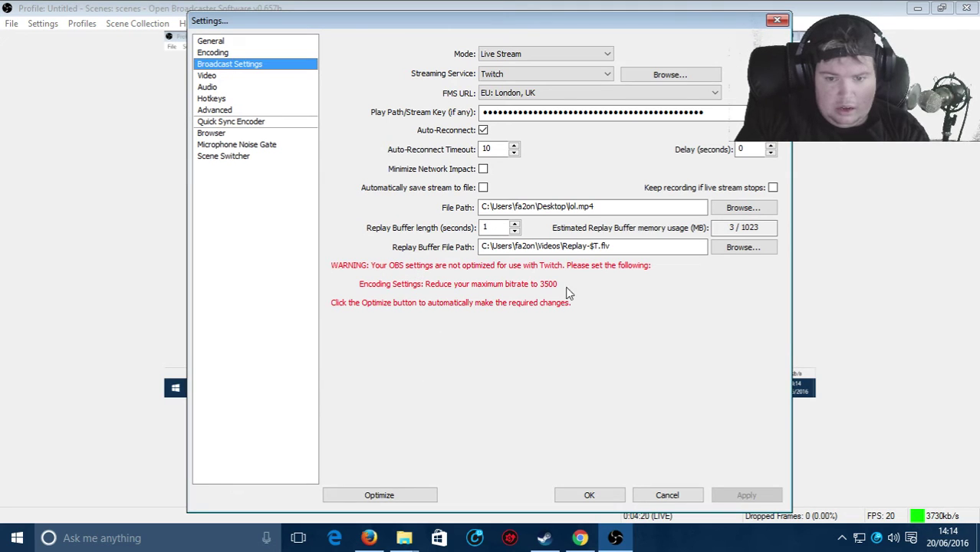
{"action": "left_click", "coordinate": [381, 496]}
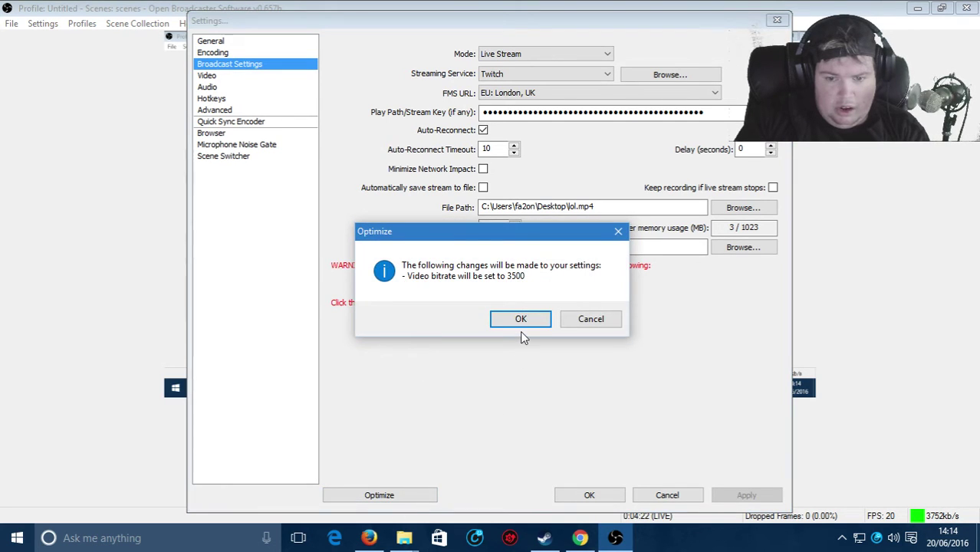
{"action": "left_click", "coordinate": [521, 320]}
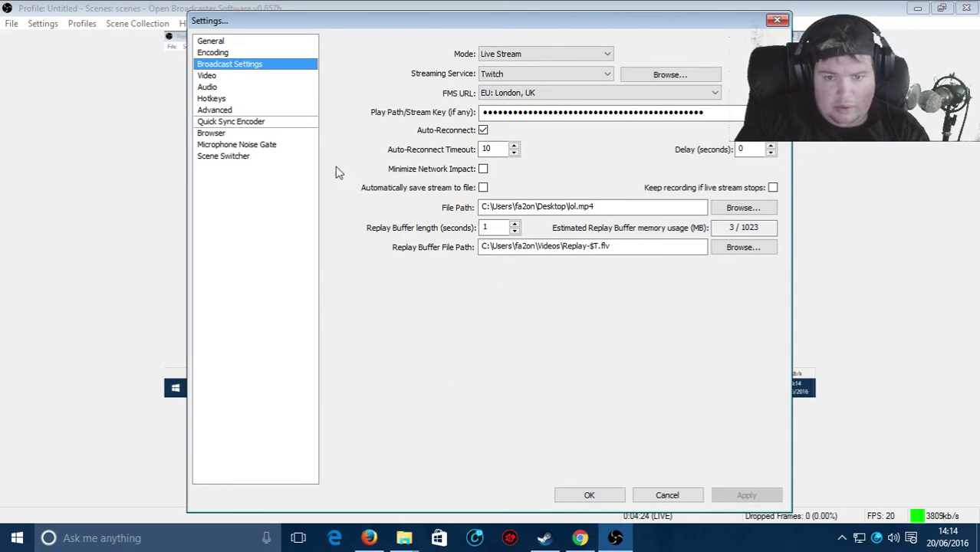
Step: Set the stream's video frame rate to 60 FPS, apply it and close the settings
{"action": "left_click", "coordinate": [207, 77]}
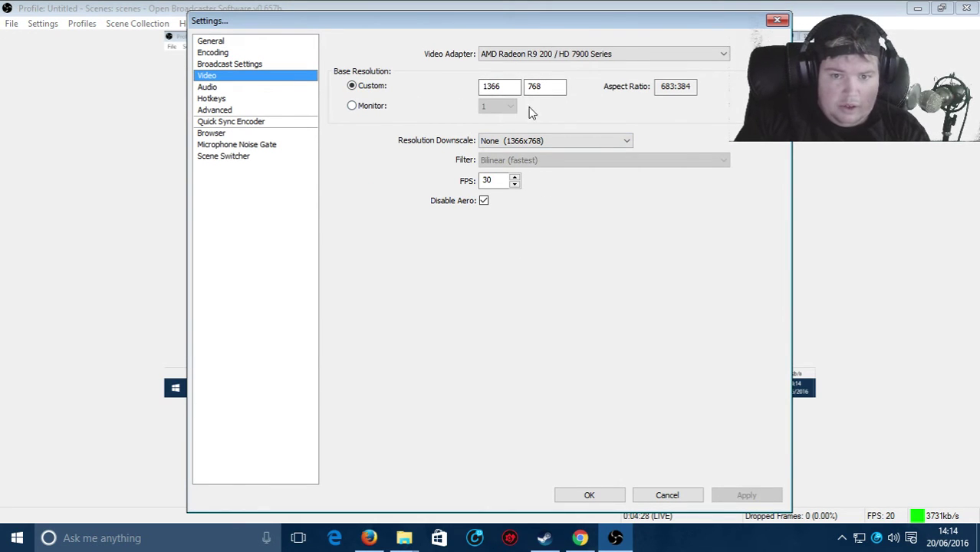
{"action": "left_click_drag", "start_coordinate": [495, 82], "coordinate": [481, 85]}
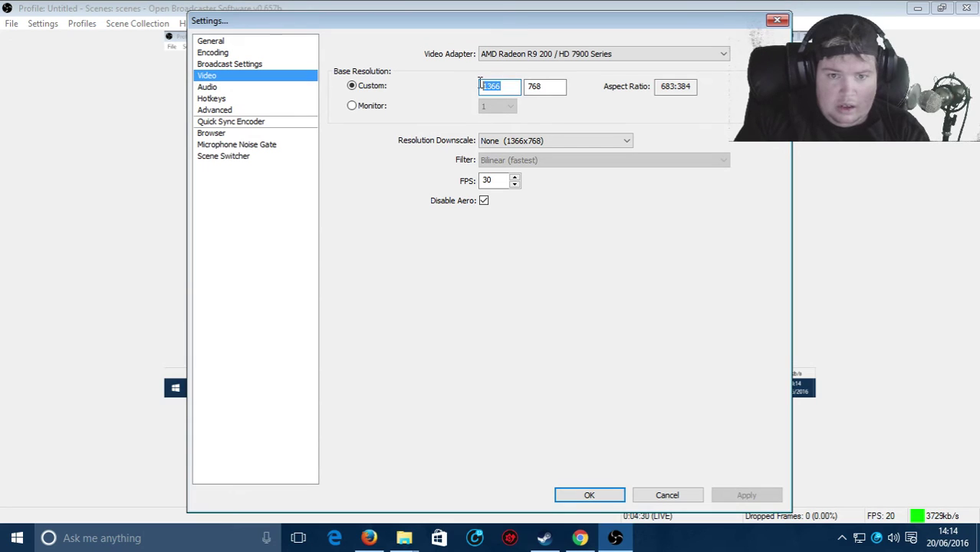
{"action": "double_click", "coordinate": [535, 86]}
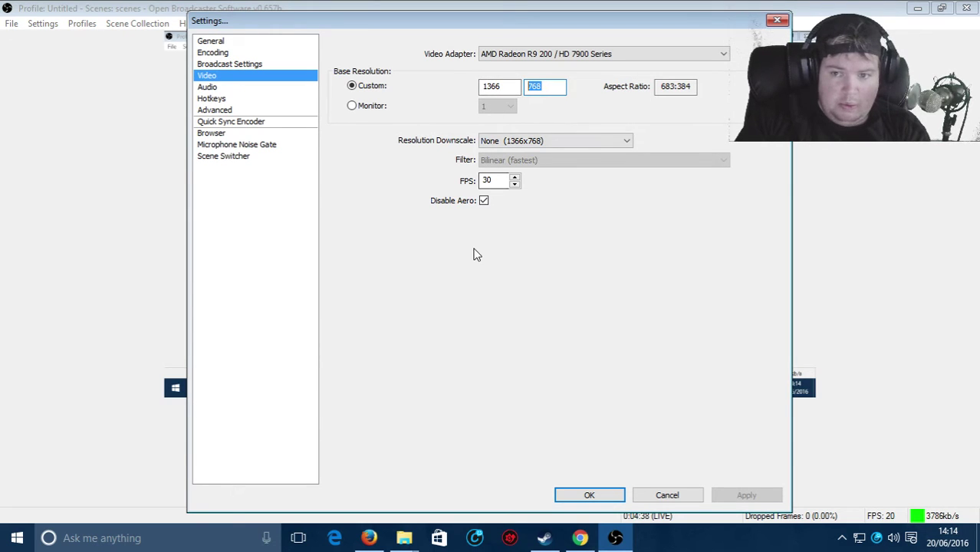
{"action": "double_click", "coordinate": [507, 182]}
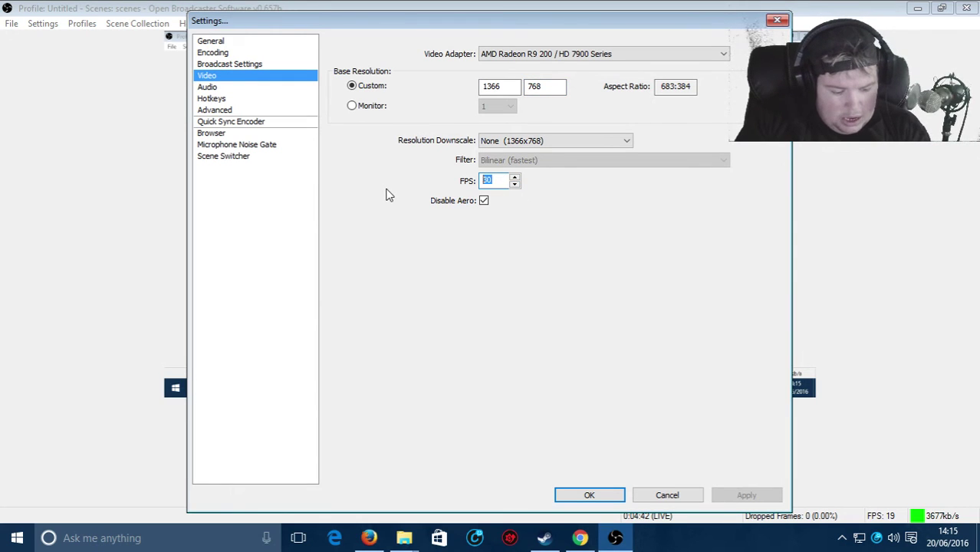
{"action": "type", "text": "60"}
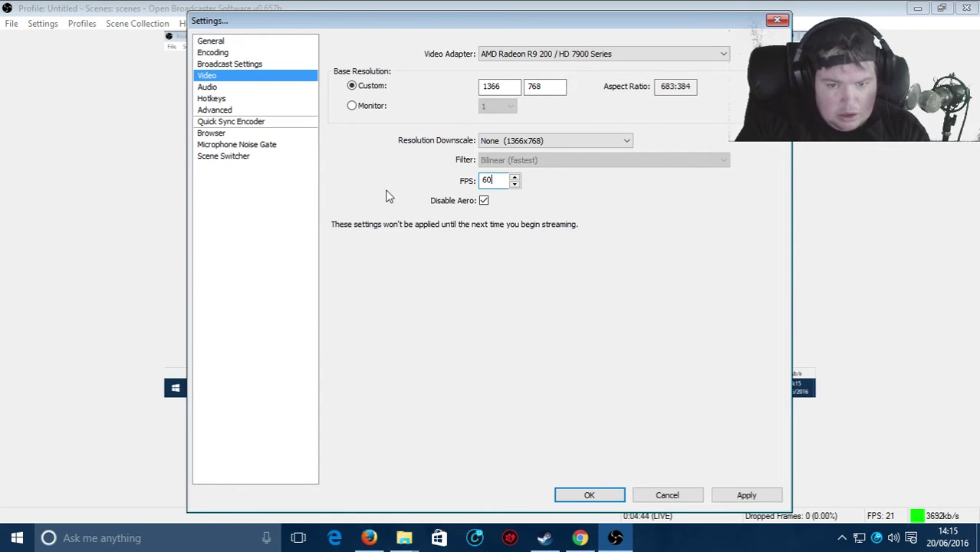
{"action": "left_click", "coordinate": [747, 495]}
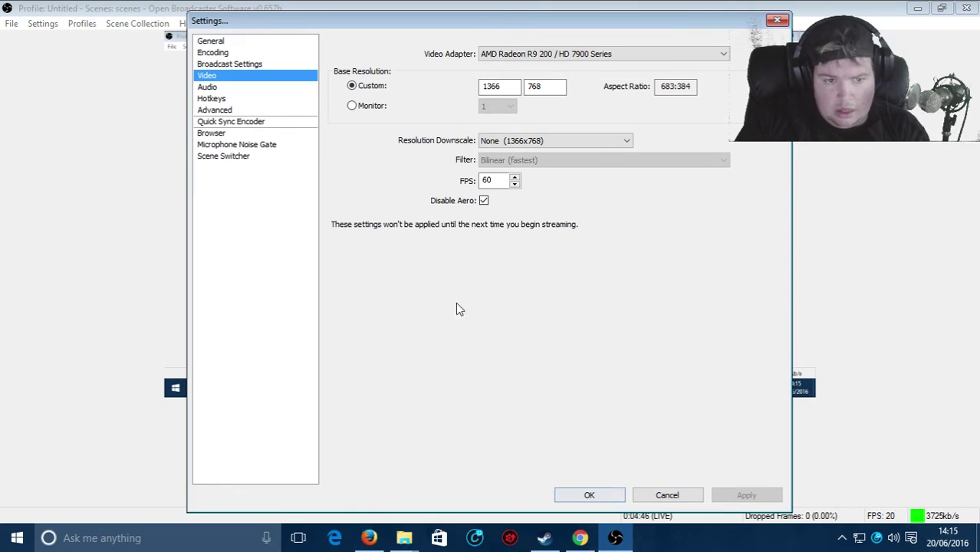
{"action": "left_click", "coordinate": [241, 66]}
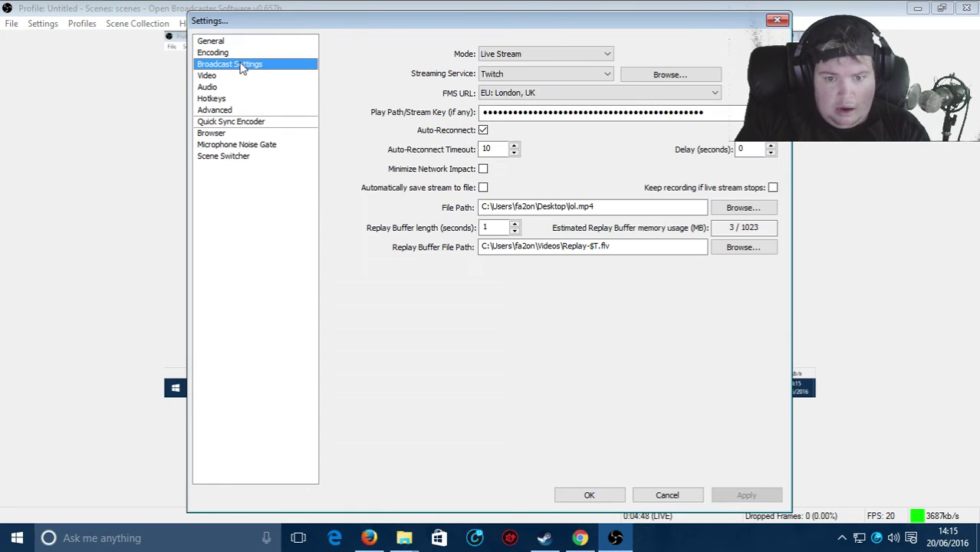
{"action": "left_click", "coordinate": [589, 495]}
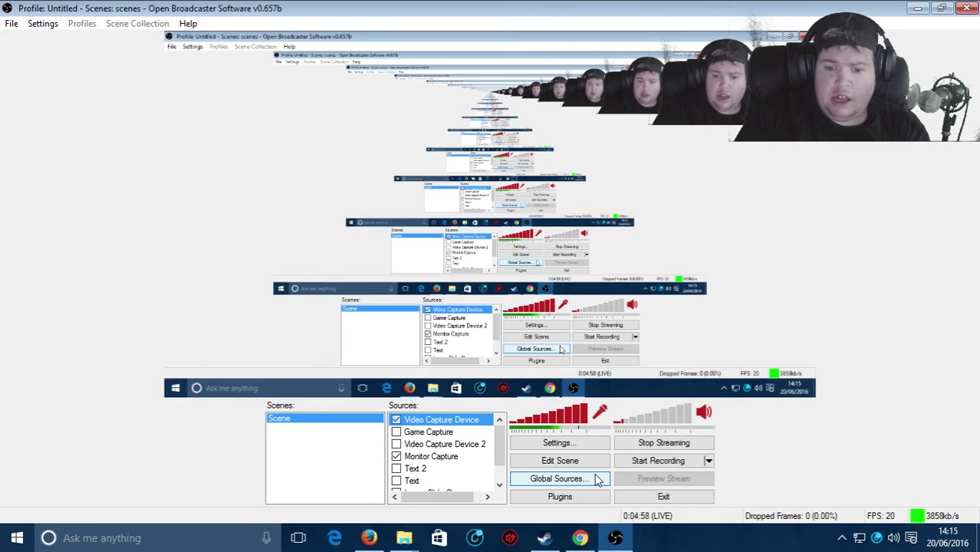
{"action": "left_click", "coordinate": [190, 23]}
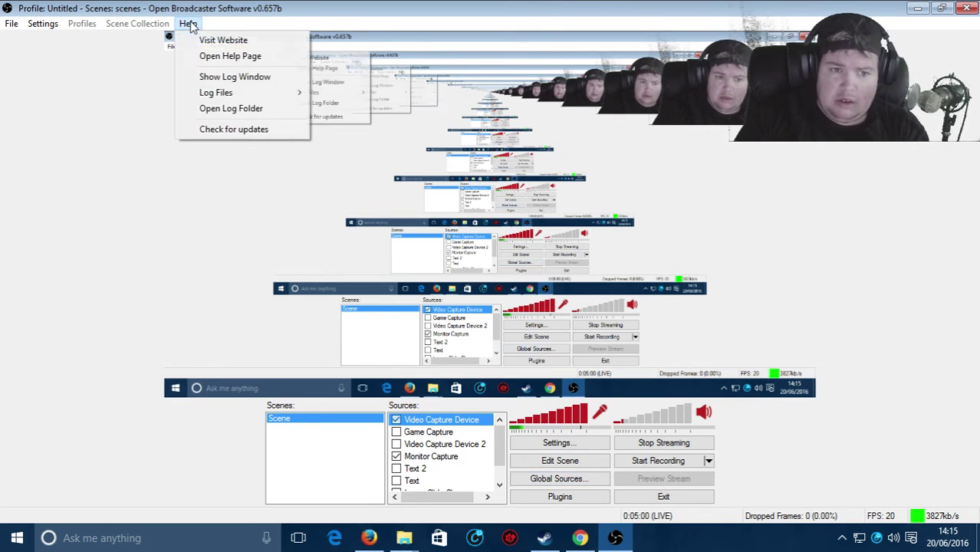
{"action": "mouse_move", "coordinate": [219, 92]}
{"action": "mouse_move", "coordinate": [420, 178]}
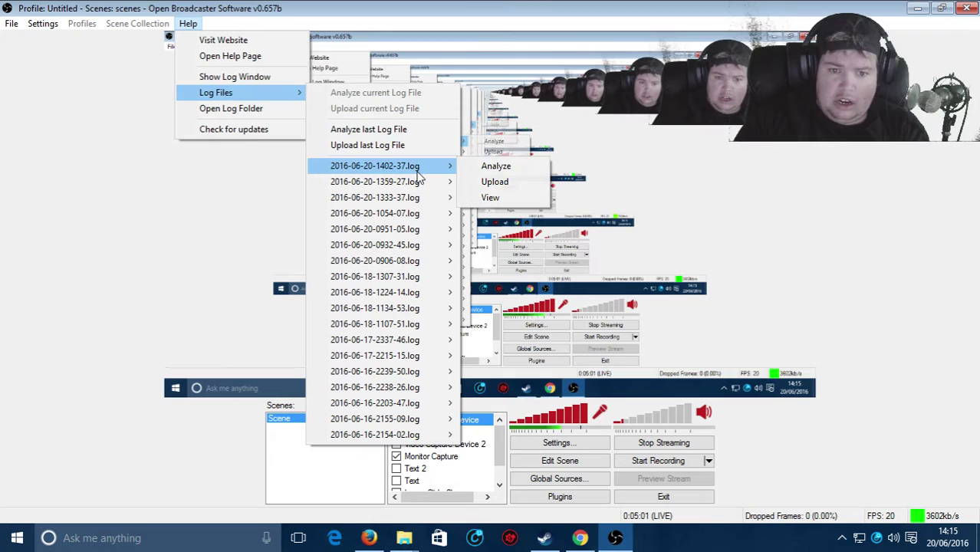
{"action": "left_click", "coordinate": [497, 168]}
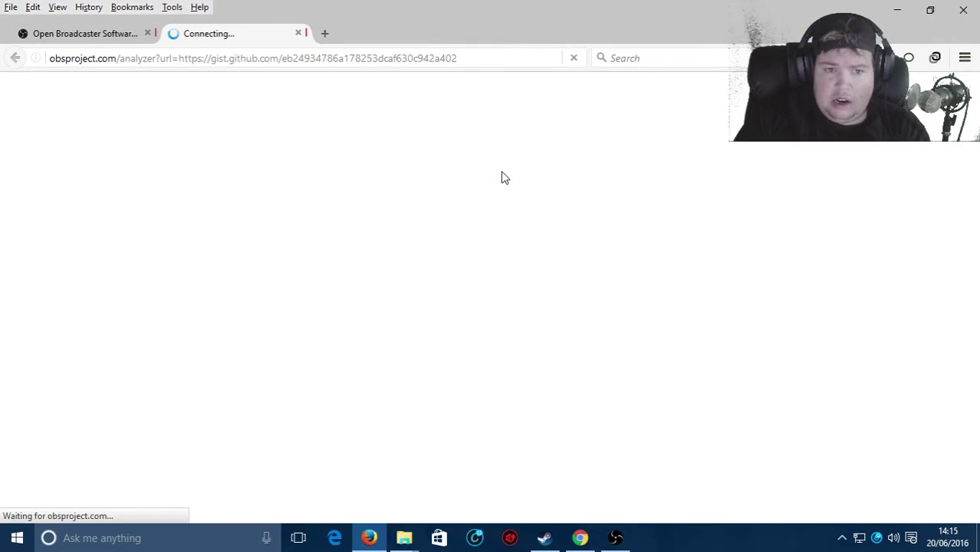
{"action": "scroll", "coordinate": [339, 280], "scroll_direction": "down", "scroll_amount": 2}
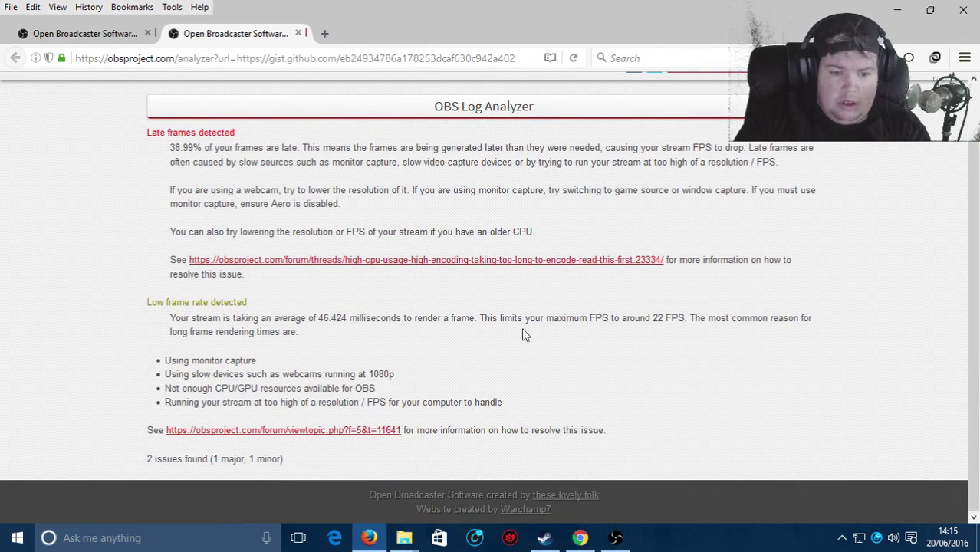
{"action": "left_click", "coordinate": [899, 9]}
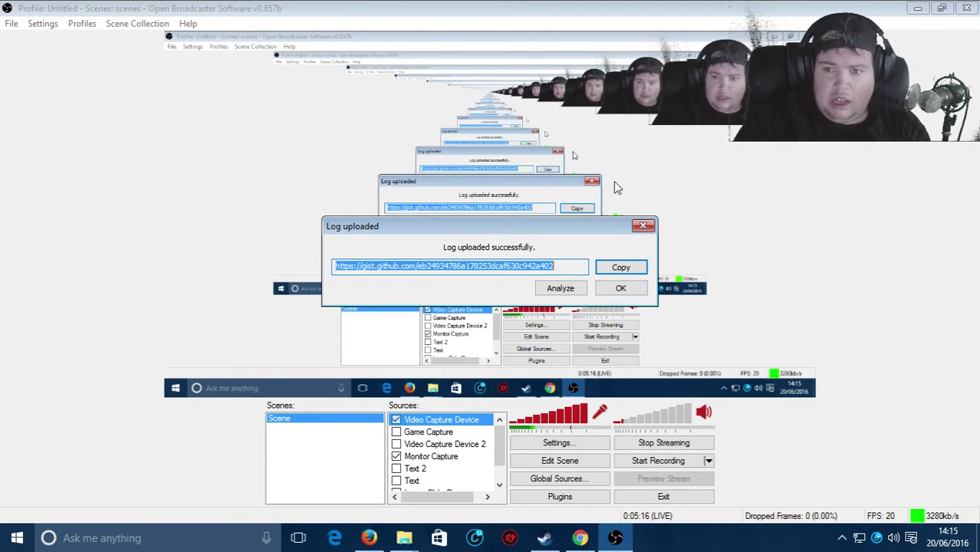
{"action": "left_click", "coordinate": [621, 288]}
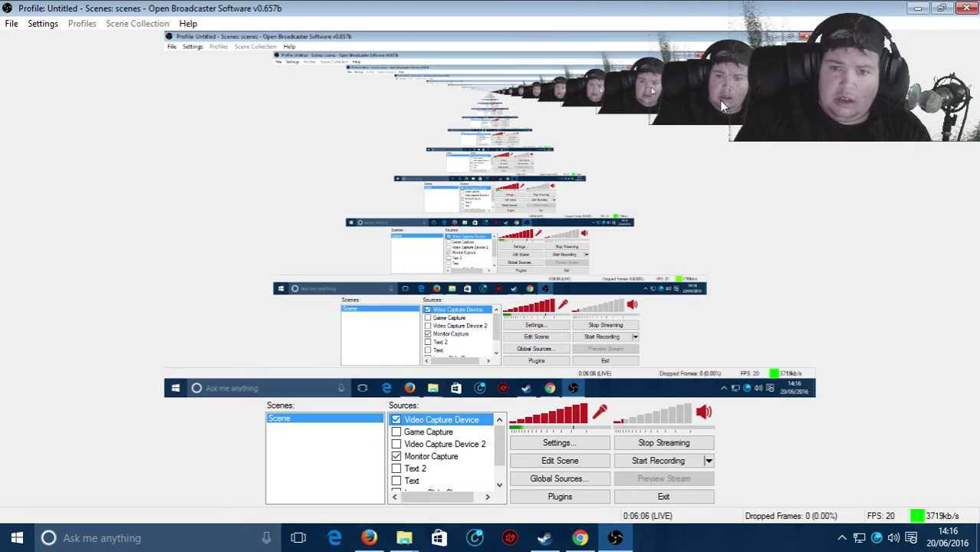
Step: Enlarge the webcam overlay in the scene and resample its chroma key colour from the background above the microphone
{"action": "left_click", "coordinate": [560, 460]}
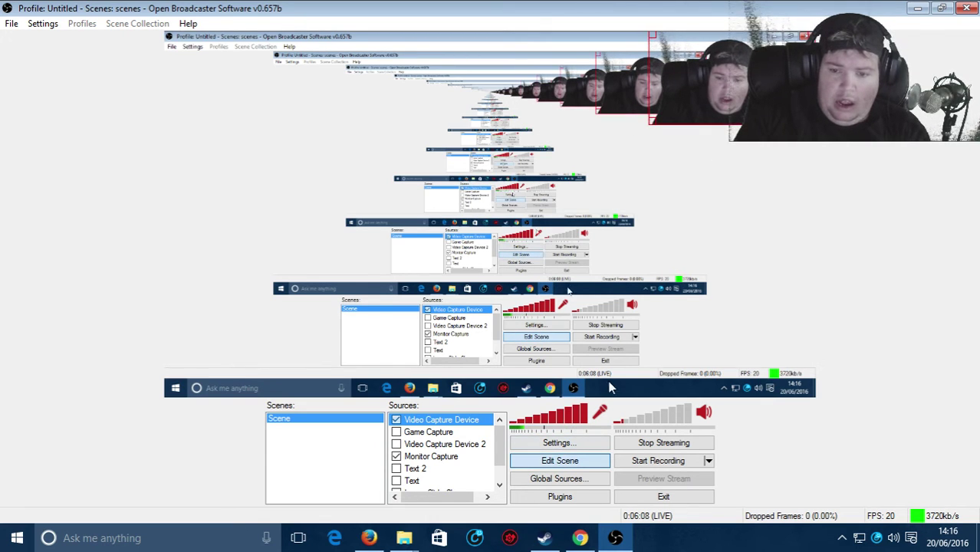
{"action": "left_click_drag", "start_coordinate": [735, 124], "coordinate": [705, 105]}
{"action": "right_click", "coordinate": [721, 157]}
{"action": "left_click", "coordinate": [748, 261]}
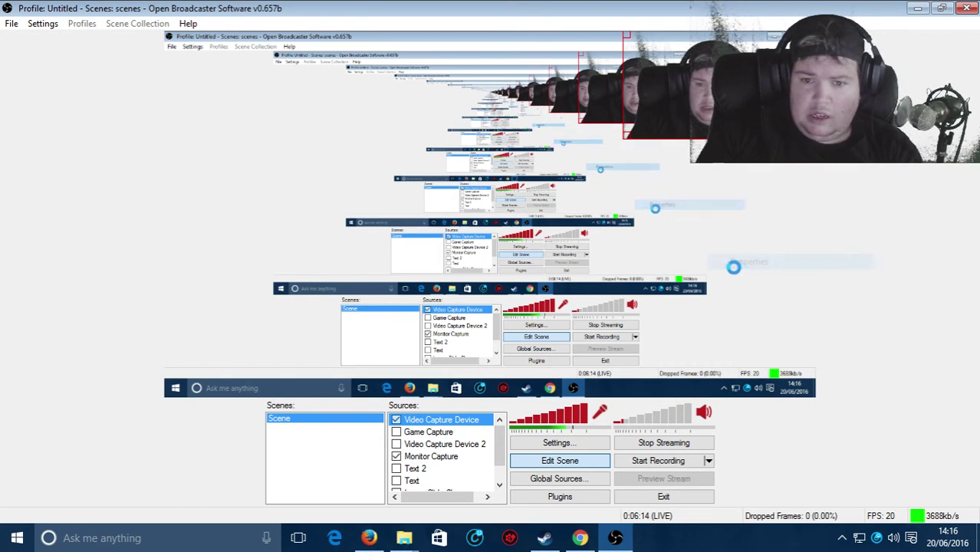
{"action": "left_click_drag", "start_coordinate": [568, 72], "coordinate": [367, 74]}
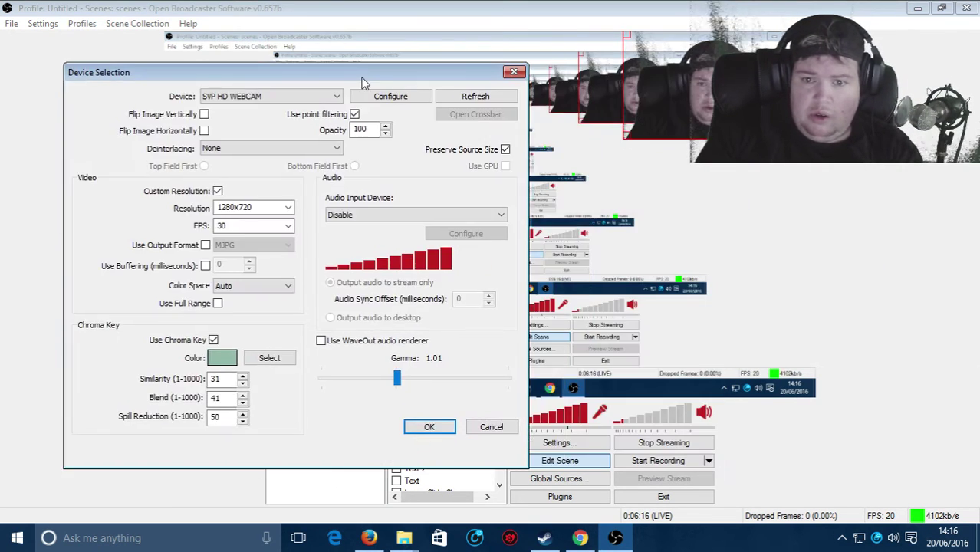
{"action": "left_click", "coordinate": [265, 358]}
{"action": "left_click", "coordinate": [951, 46]}
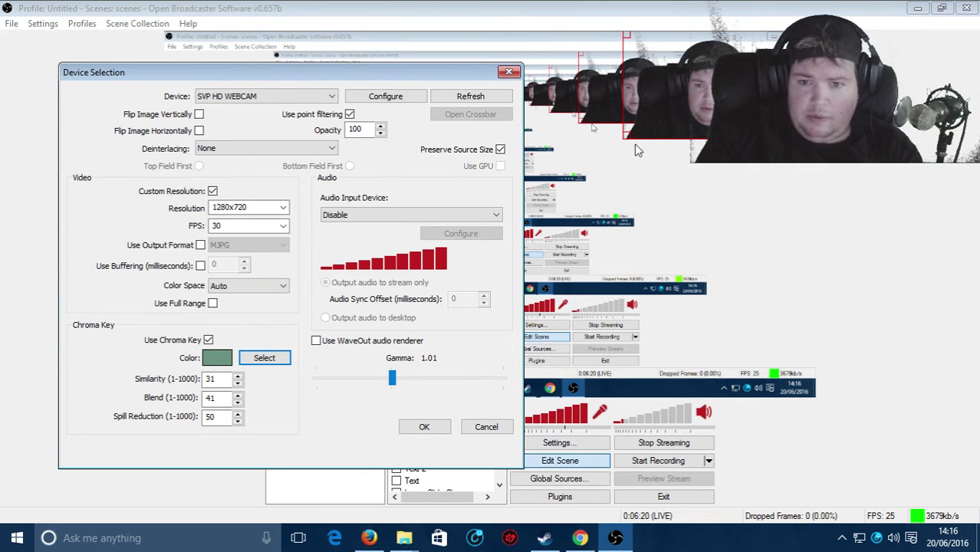
Step: Adjust the webcam's chroma key similarity to 61 and confirm the device settings
{"action": "left_click", "coordinate": [238, 383]}
{"action": "left_click", "coordinate": [237, 383]}
{"action": "left_click", "coordinate": [238, 383]}
{"action": "left_click", "coordinate": [238, 383]}
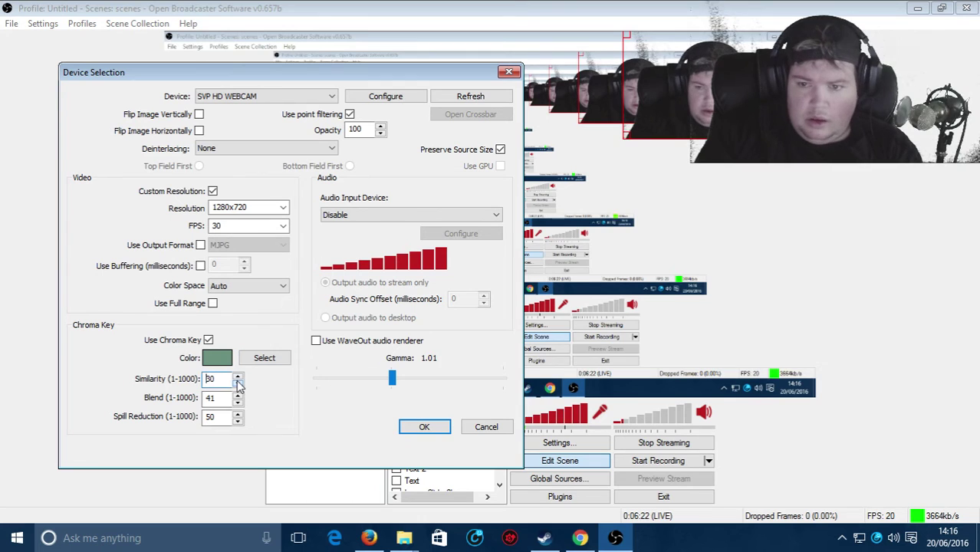
{"action": "left_click", "coordinate": [238, 376]}
{"action": "left_click", "coordinate": [238, 376]}
{"action": "left_click", "coordinate": [237, 377]}
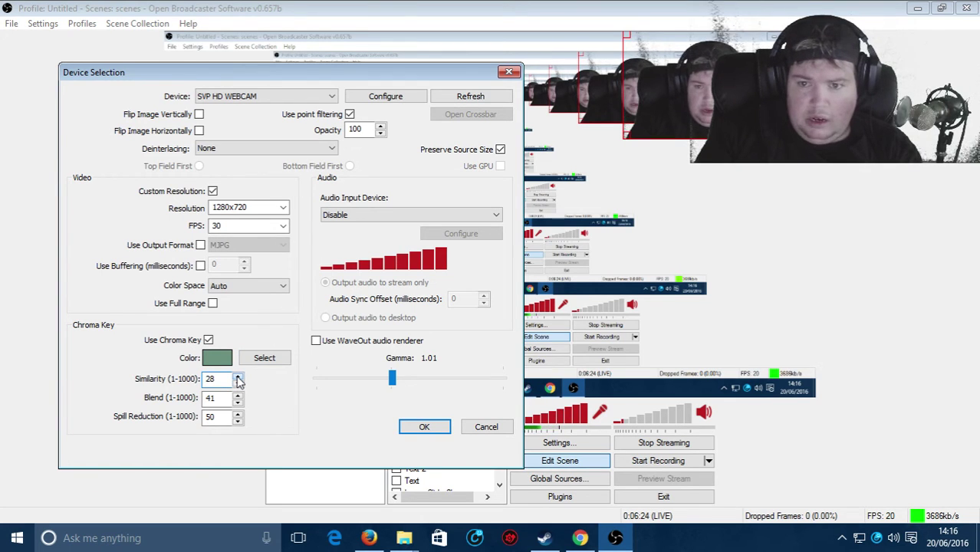
{"action": "left_click", "coordinate": [238, 376]}
{"action": "left_click", "coordinate": [238, 376]}
{"action": "left_click", "coordinate": [238, 377]}
{"action": "left_click", "coordinate": [238, 376]}
{"action": "left_click", "coordinate": [238, 376]}
{"action": "left_click", "coordinate": [238, 376]}
{"action": "left_click", "coordinate": [238, 376]}
{"action": "left_click", "coordinate": [238, 377]}
{"action": "left_click", "coordinate": [238, 377]}
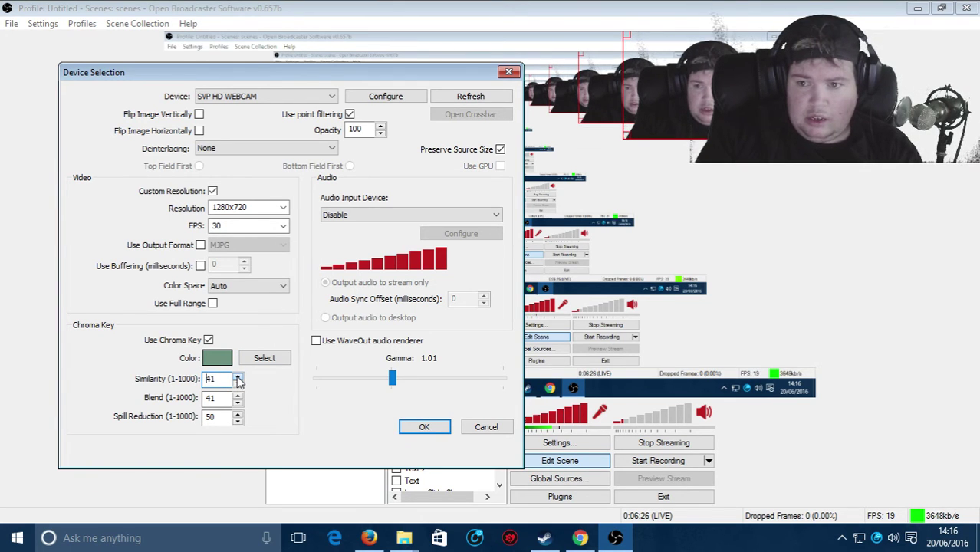
{"action": "left_click", "coordinate": [237, 377]}
{"action": "left_click", "coordinate": [238, 376]}
{"action": "left_click", "coordinate": [238, 377]}
{"action": "left_click", "coordinate": [238, 377]}
{"action": "left_click", "coordinate": [238, 376]}
{"action": "left_click", "coordinate": [238, 376]}
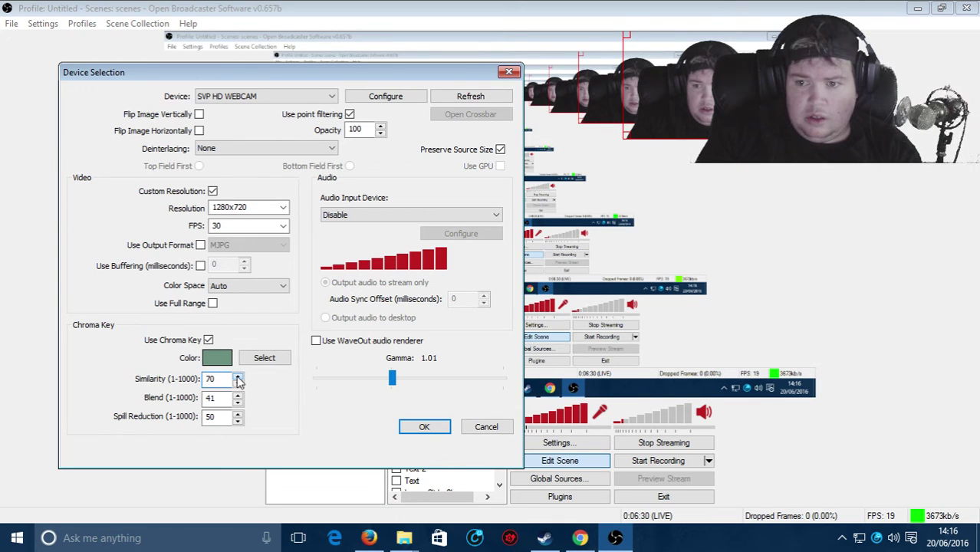
{"action": "left_click", "coordinate": [238, 384]}
{"action": "left_click", "coordinate": [238, 383]}
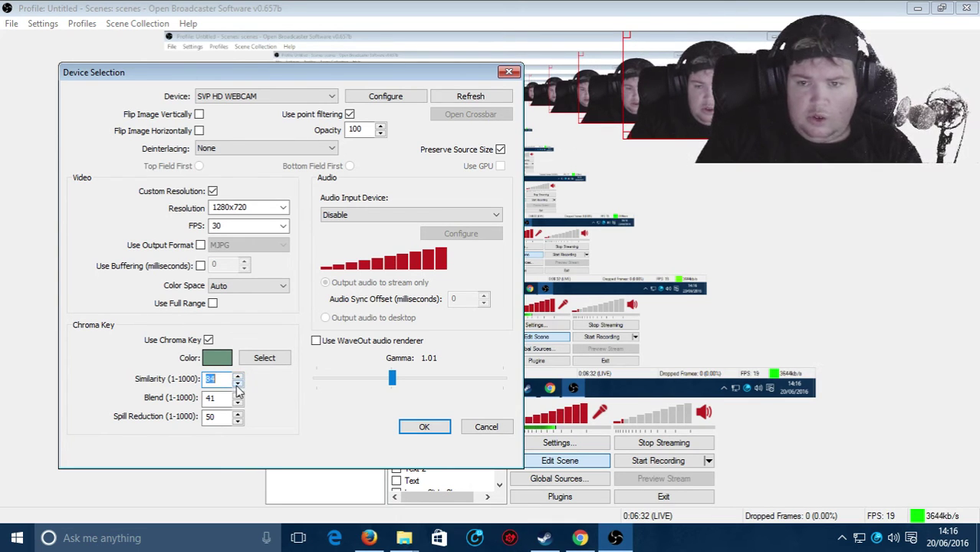
{"action": "left_click", "coordinate": [238, 384]}
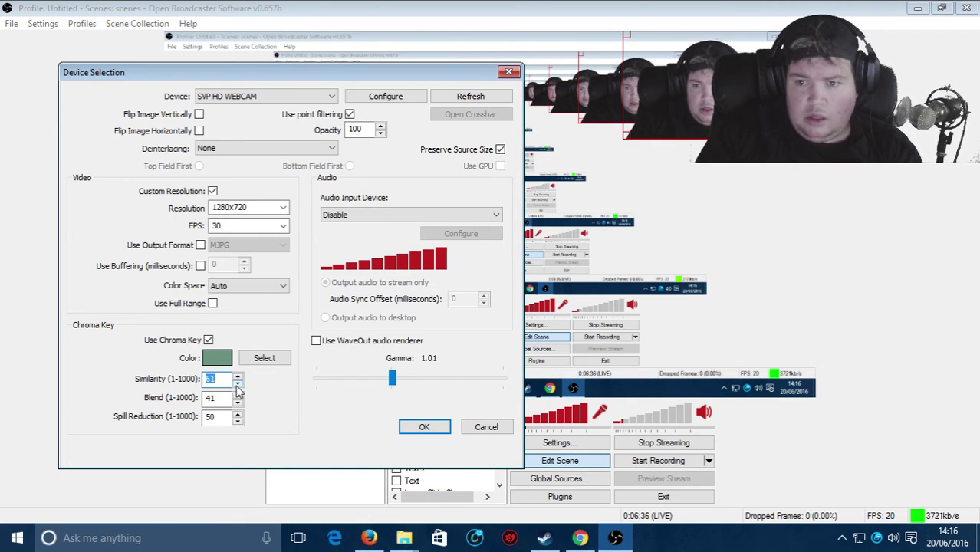
{"action": "left_click", "coordinate": [425, 427]}
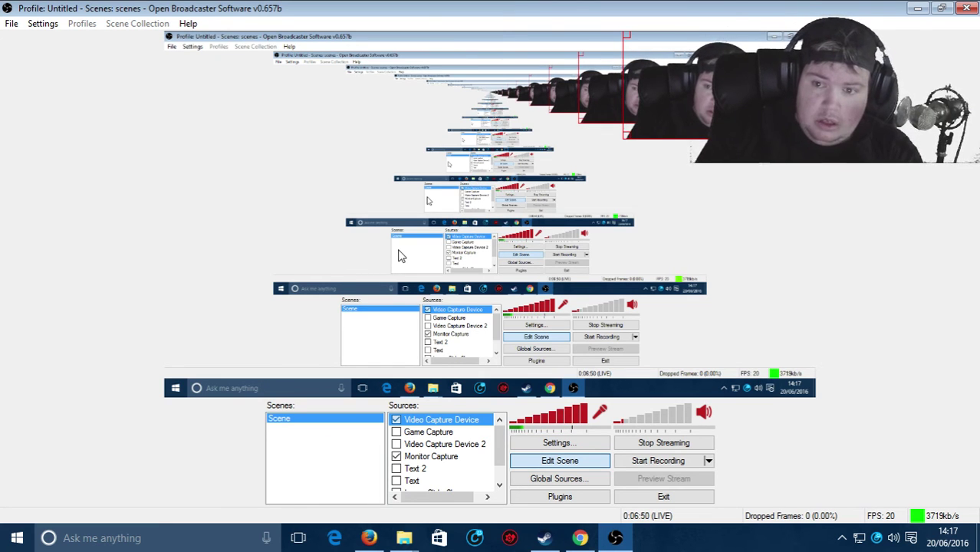
Step: Open Task Manager and look through the running processes in its detailed process list
{"action": "right_click", "coordinate": [712, 538]}
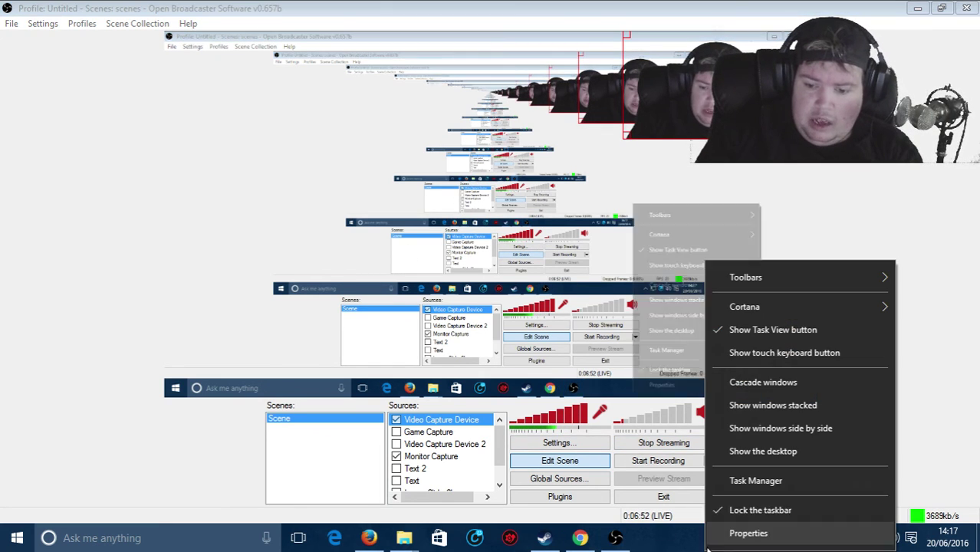
{"action": "left_click", "coordinate": [753, 485]}
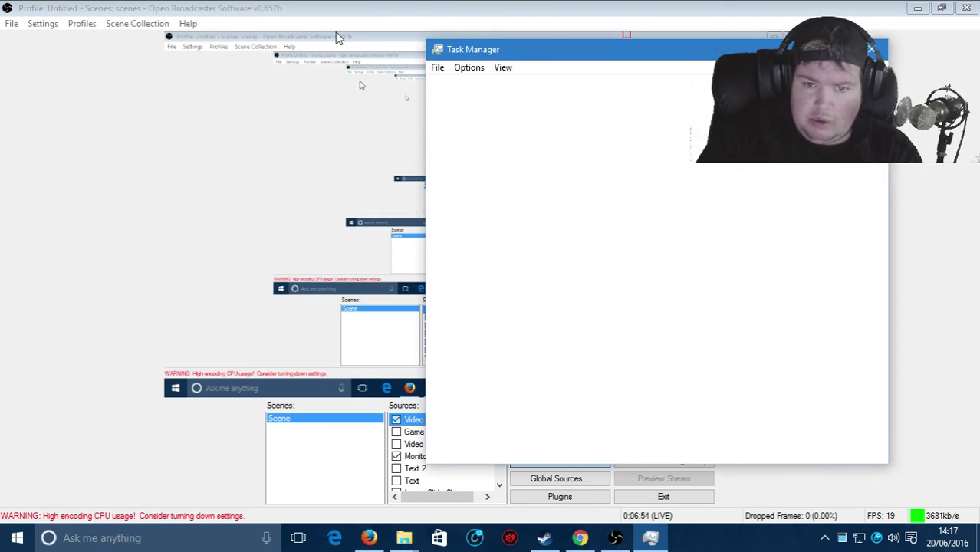
{"action": "left_click", "coordinate": [673, 86]}
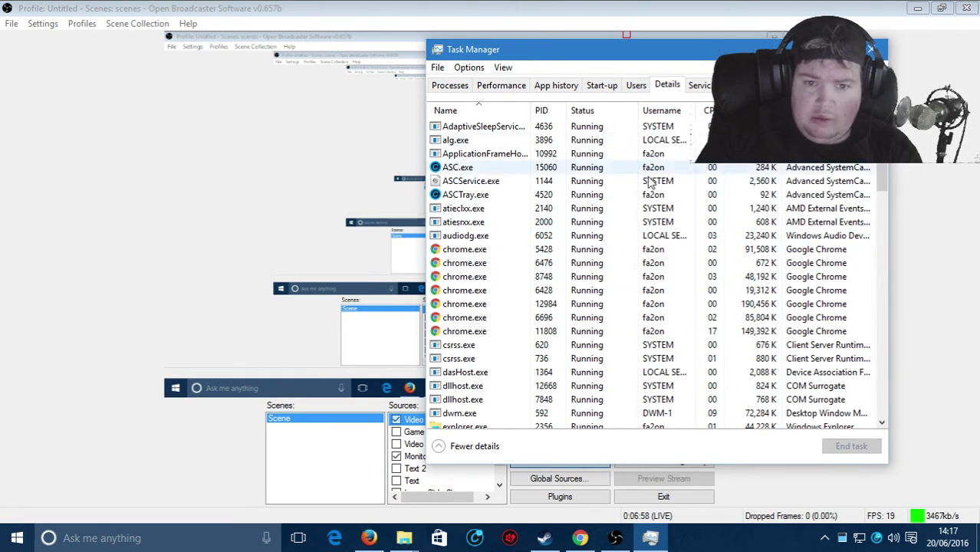
{"action": "scroll", "coordinate": [528, 206], "scroll_direction": "down", "scroll_amount": 10}
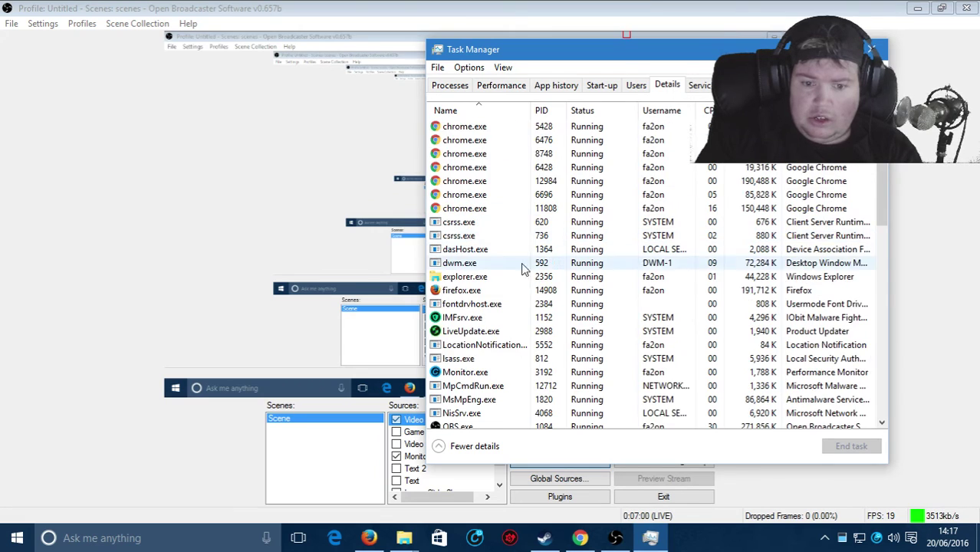
{"action": "scroll", "coordinate": [517, 290], "scroll_direction": "up", "scroll_amount": 5}
{"action": "scroll", "coordinate": [518, 290], "scroll_direction": "up", "scroll_amount": 5}
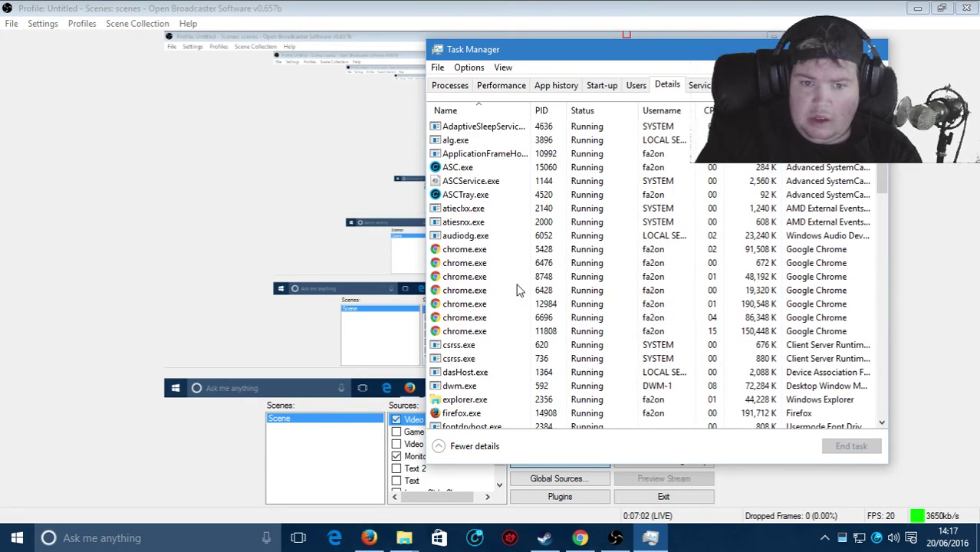
Step: View the available priority levels for the ASC.exe process, then leave them without choosing one
{"action": "left_click", "coordinate": [546, 170]}
{"action": "right_click", "coordinate": [546, 176]}
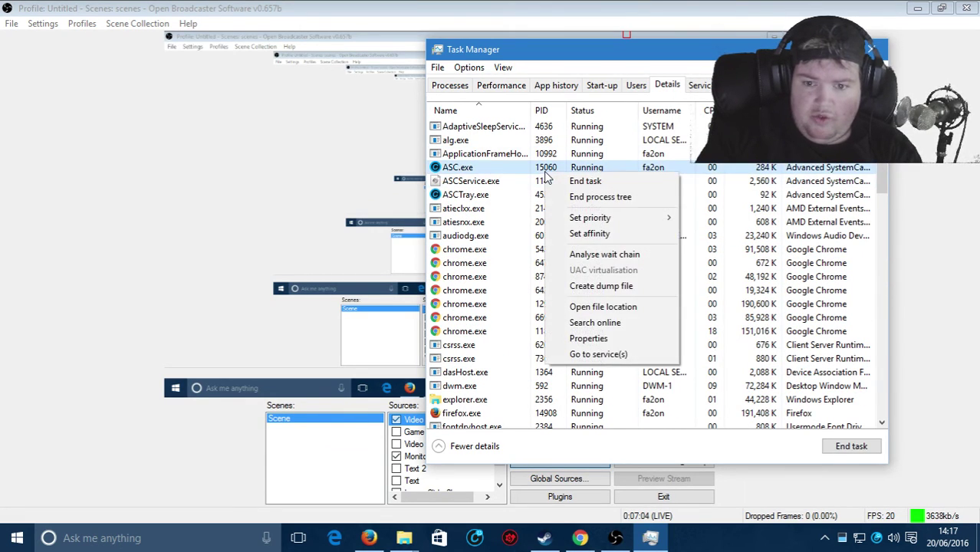
{"action": "mouse_move", "coordinate": [603, 219]}
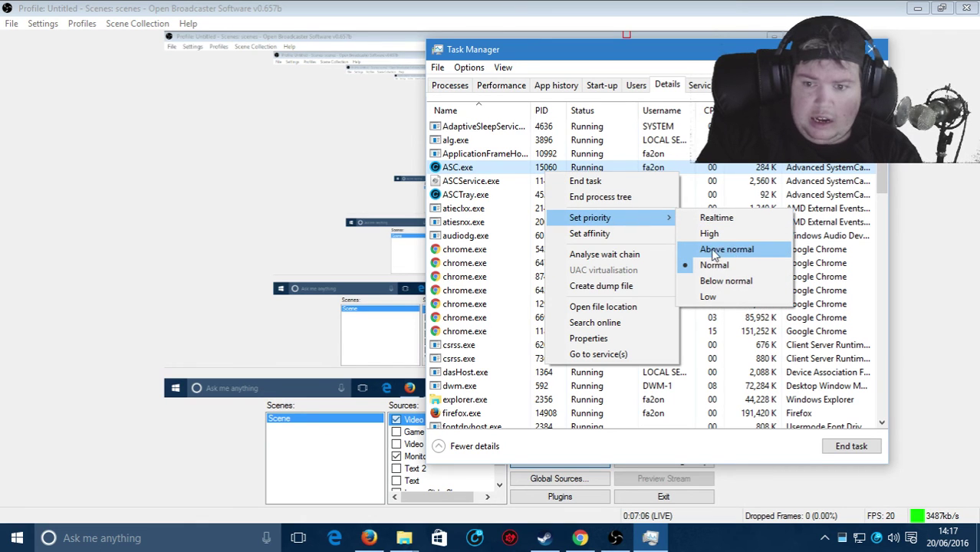
{"action": "key", "text": "alt+Tab"}
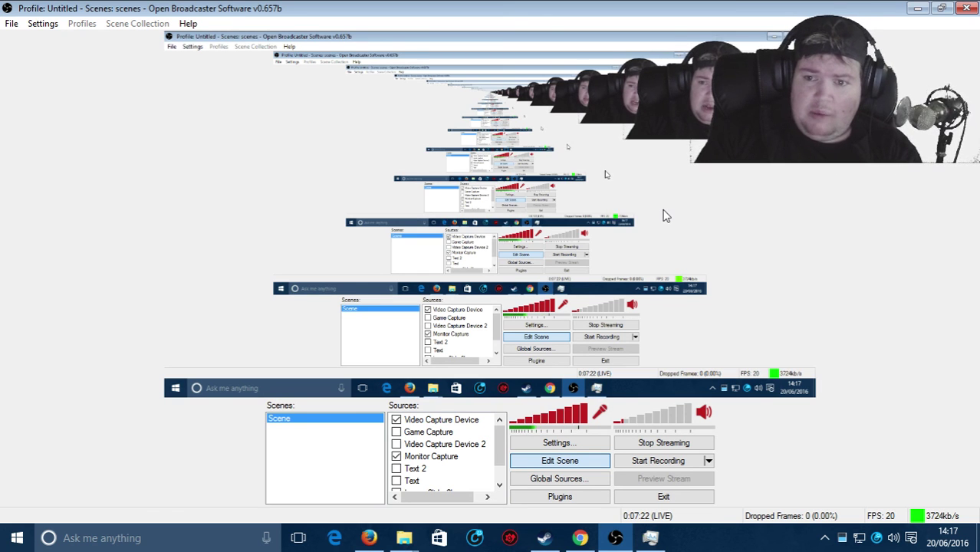
Step: Close Task Manager and switch back to Open Broadcaster Software
{"action": "left_click", "coordinate": [616, 538]}
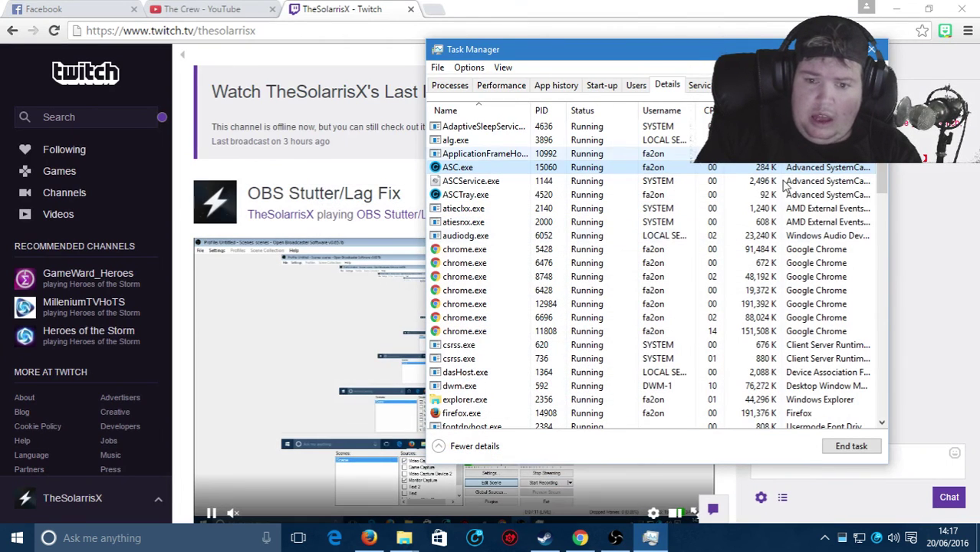
{"action": "left_click", "coordinate": [870, 49]}
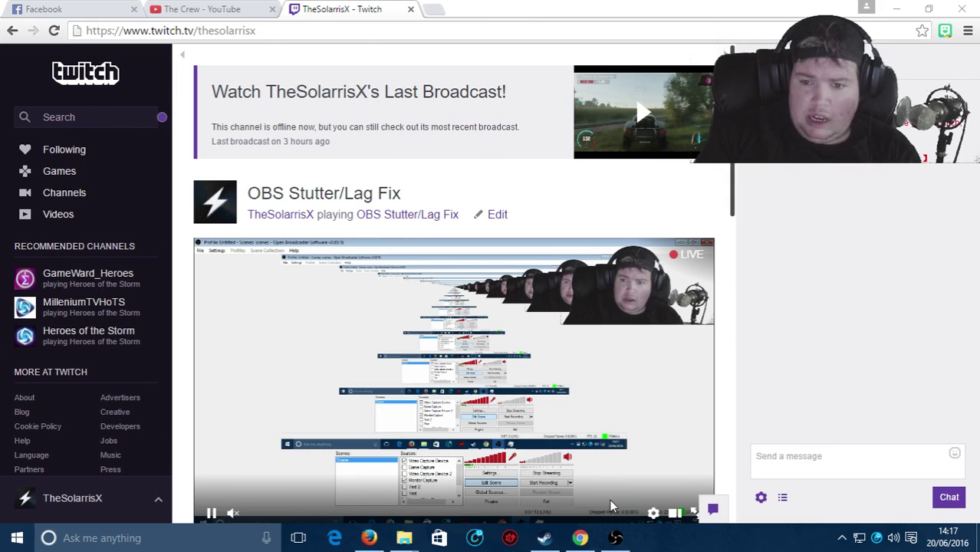
{"action": "left_click", "coordinate": [615, 537]}
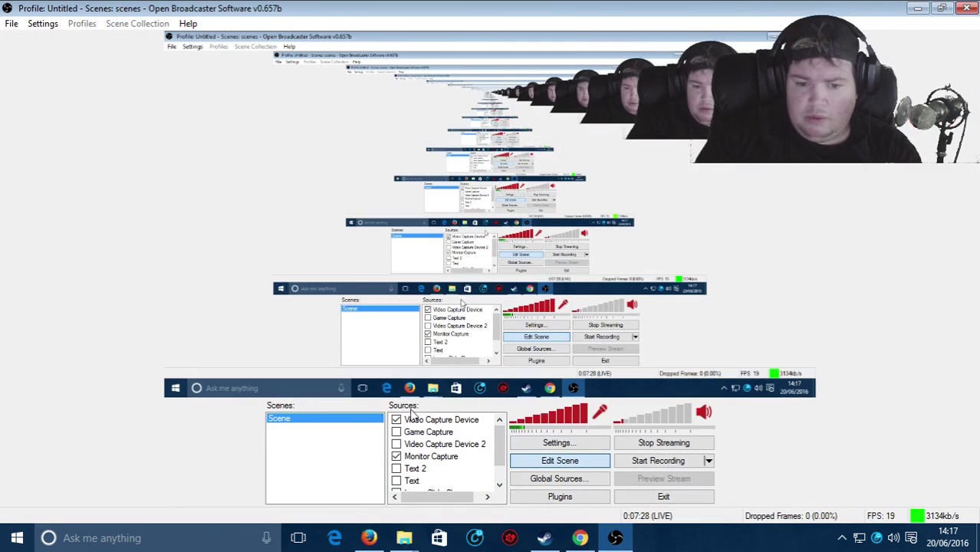